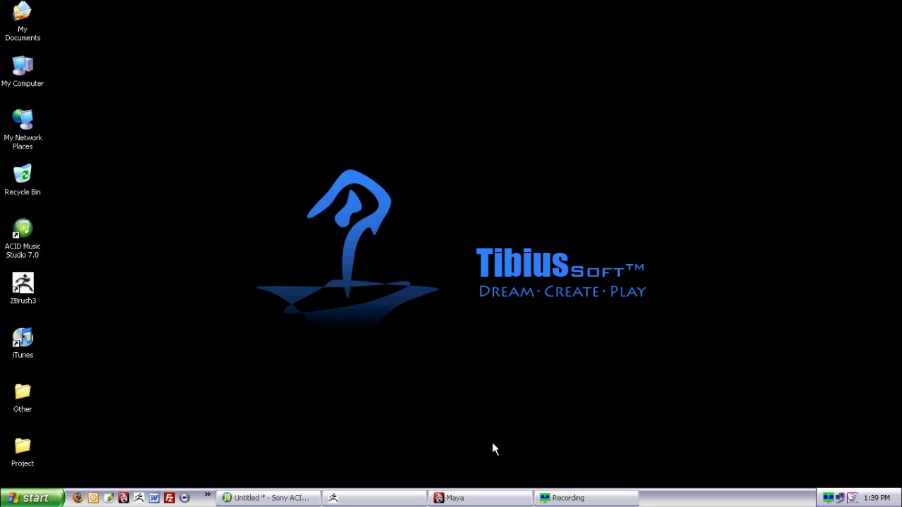
Switch to Maya, replace the Attribute Editor with the Channel Box, and create a polygon cube at the origin.
click(457, 497)
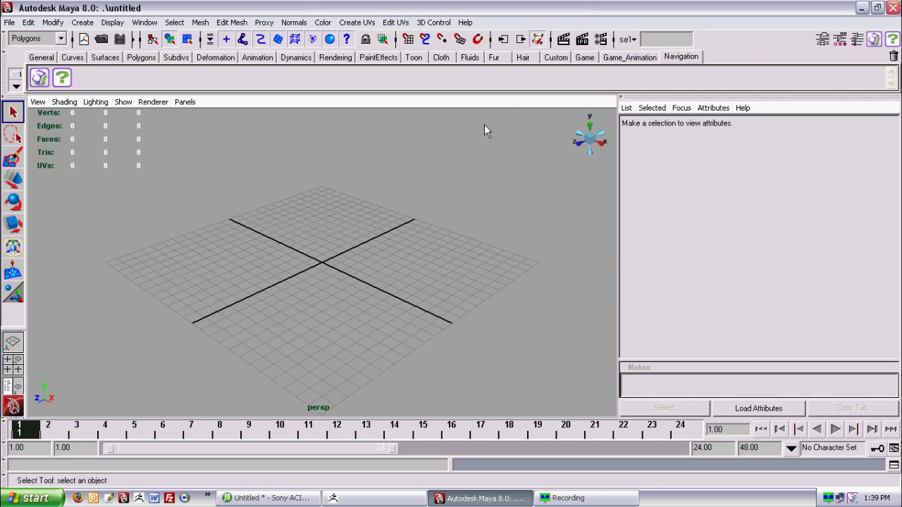
key(ctrl+a)
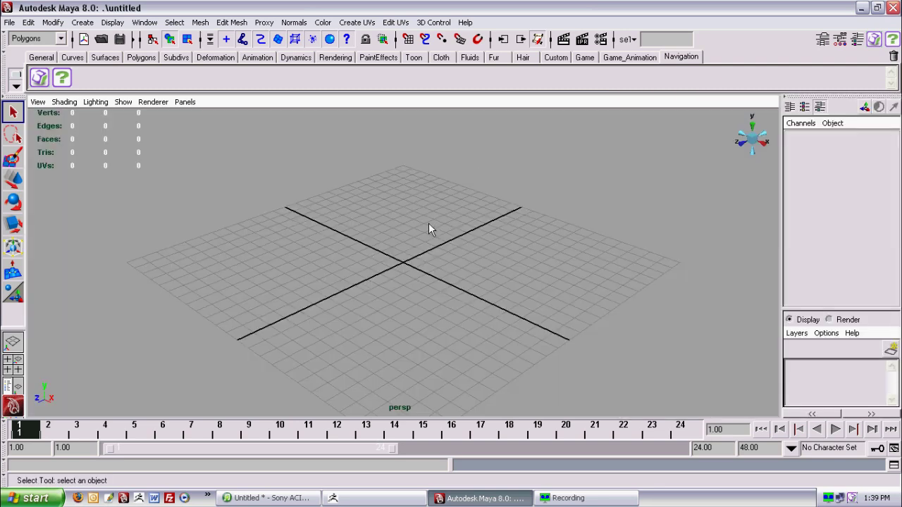
shift+right_click(409, 253)
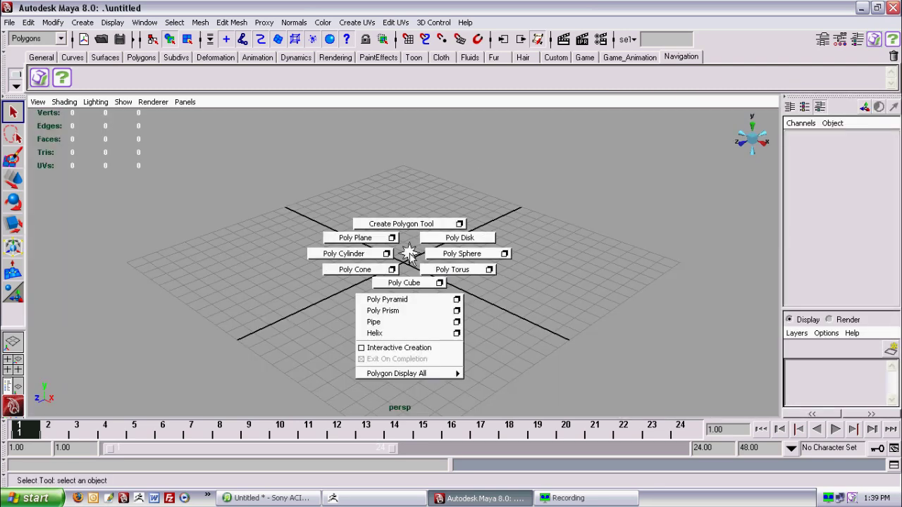
shift+right_drag(409, 253, 412, 287)
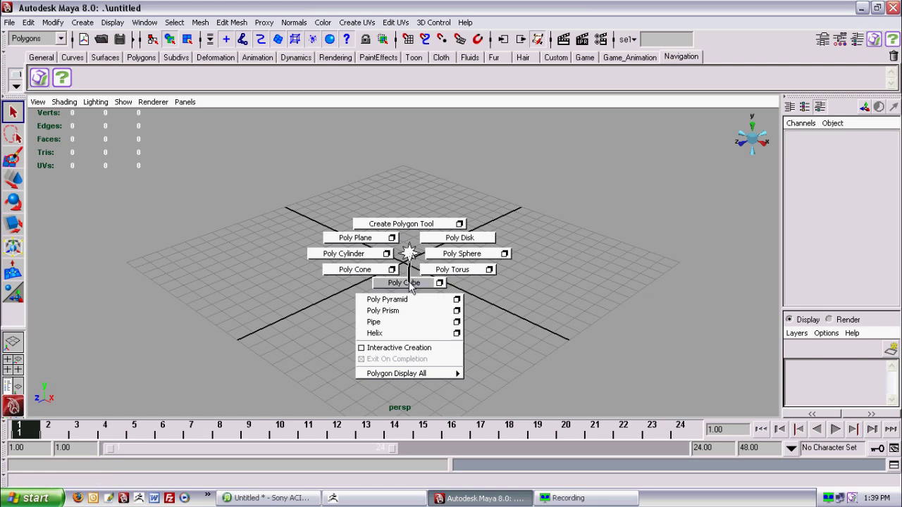
shift+right_drag(411, 284, 411, 281)
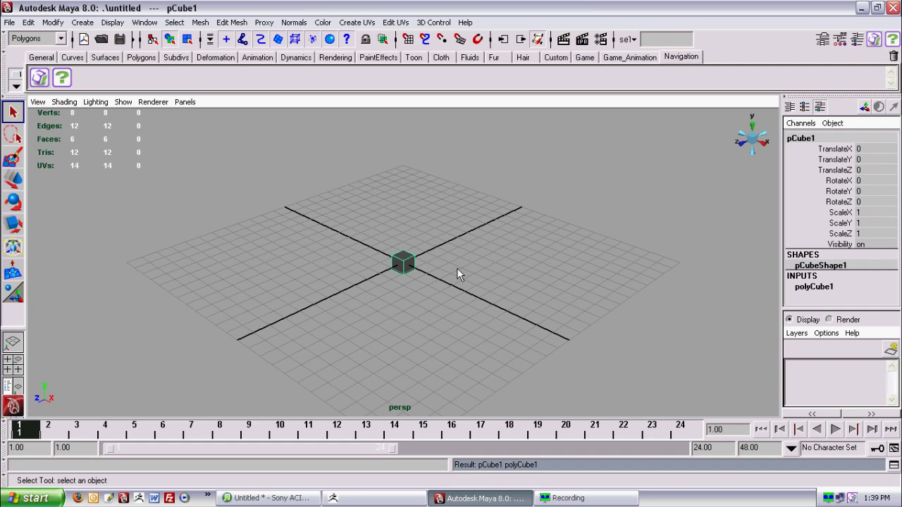
Set the cube's Subdivisions Width and Subdivisions Height to 2.
alt+right_drag(432, 241, 681, 389)
alt+drag(338, 250, 443, 282)
click(513, 257)
click(400, 256)
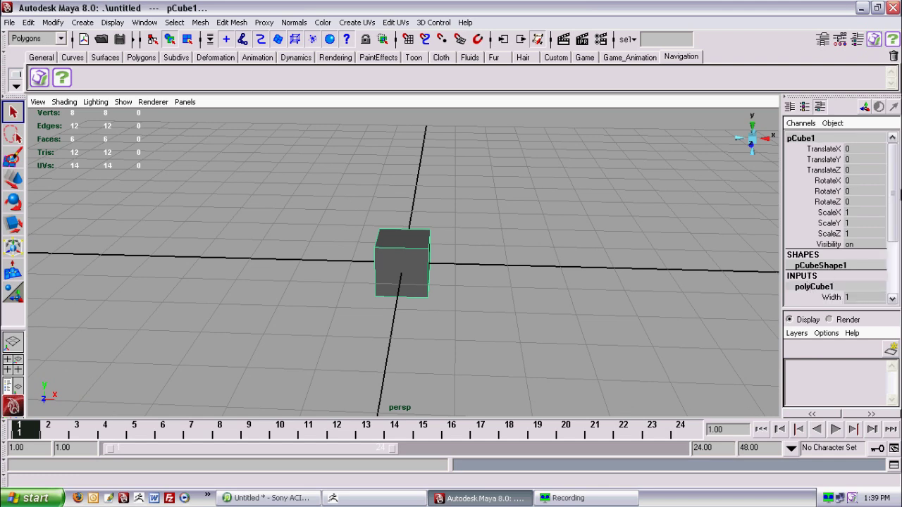
drag(892, 193, 892, 247)
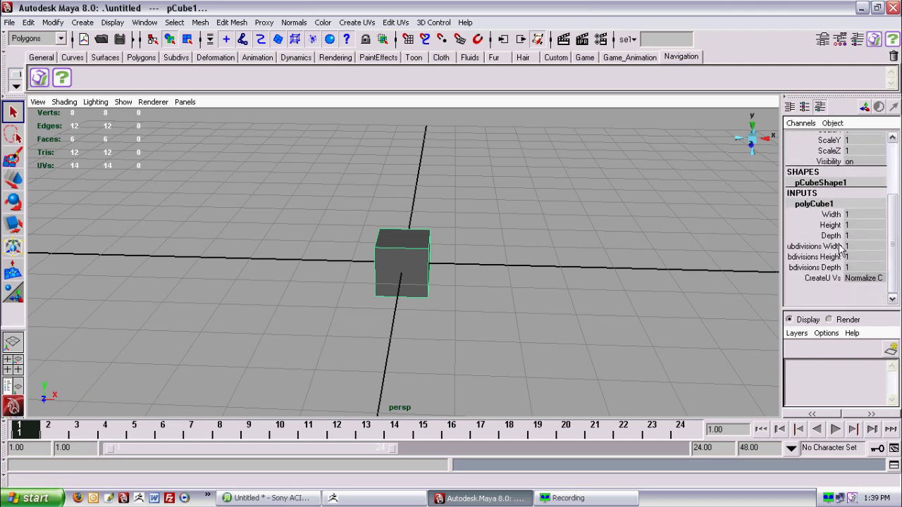
click(824, 246)
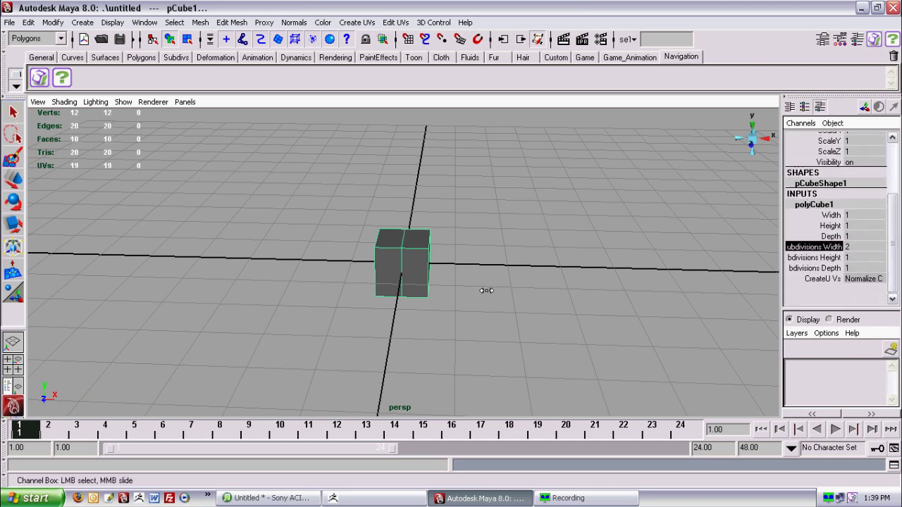
middle_drag(504, 370, 647, 267)
click(817, 258)
middle_drag(487, 256, 479, 257)
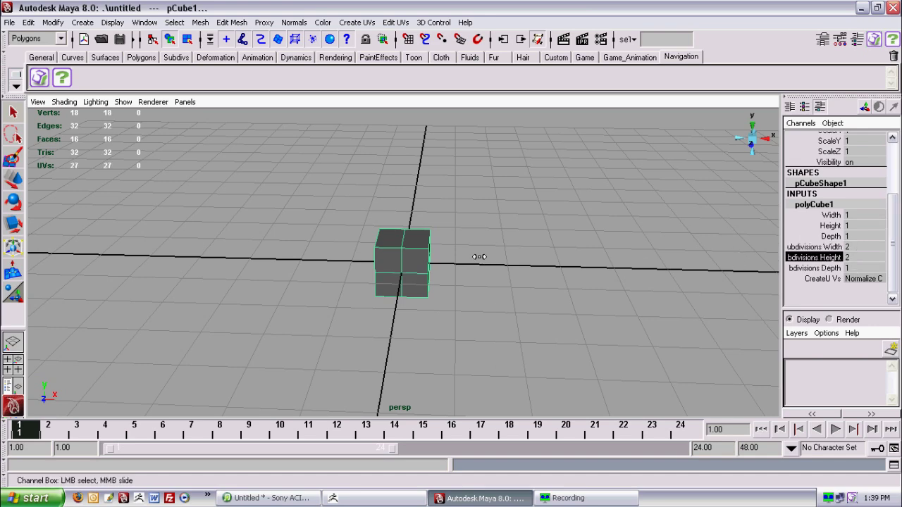
Scale the cube along Z to about 4.33 to stretch it into a long bar.
alt+drag(462, 243, 152, 262)
key(r)
alt+drag(242, 346, 292, 341)
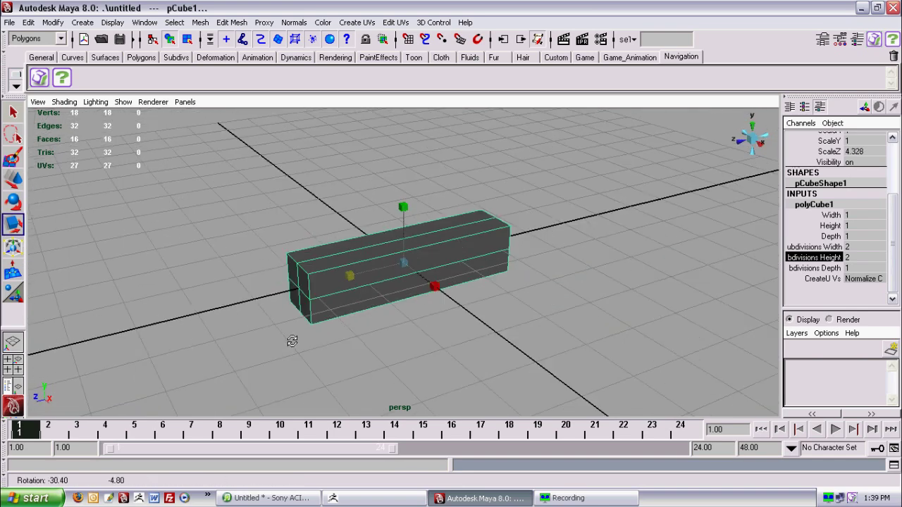
alt+right_drag(292, 341, 282, 296)
alt+drag(282, 296, 369, 306)
key(q)
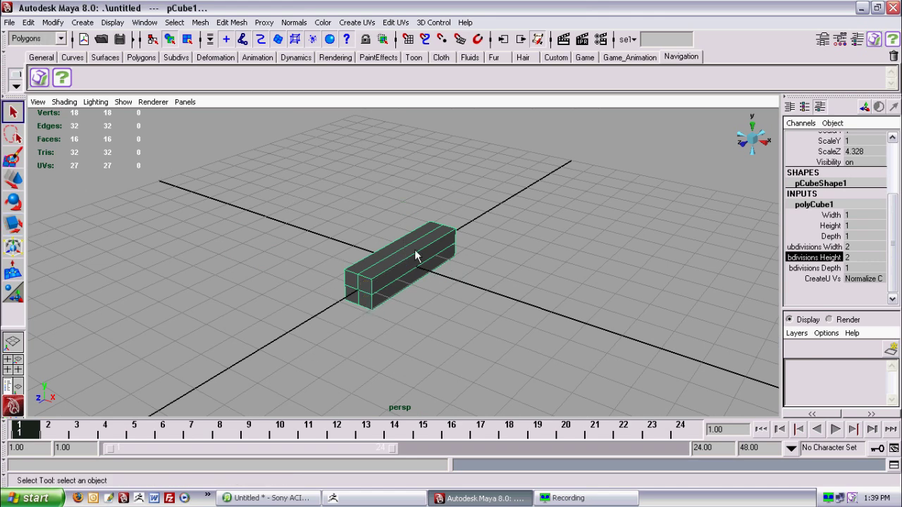
Check the loaded and auto load settings of objExport.mll in the Plug-in Manager, then close it.
click(10, 22)
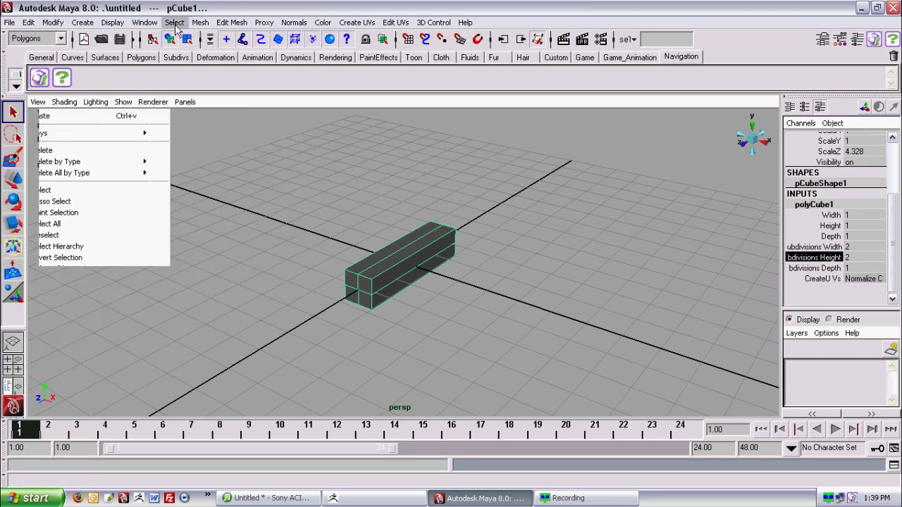
click(141, 23)
click(141, 24)
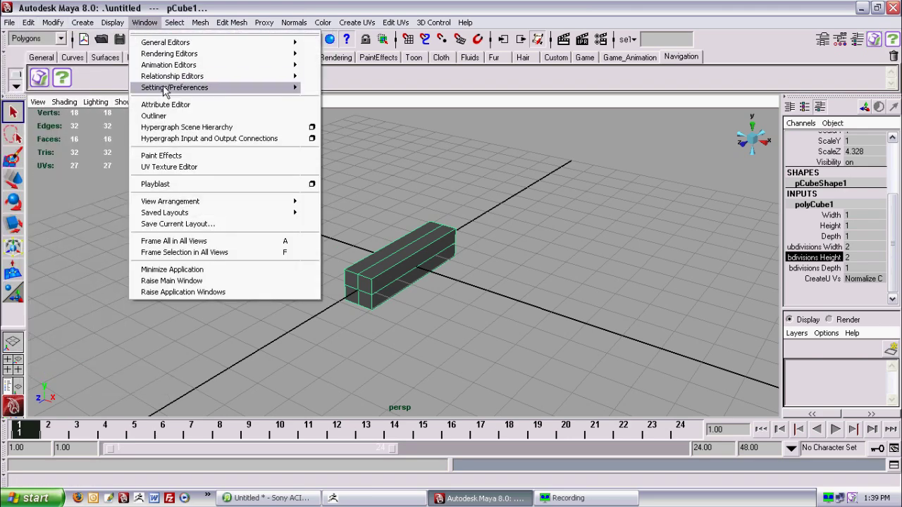
mouse_move(164, 90)
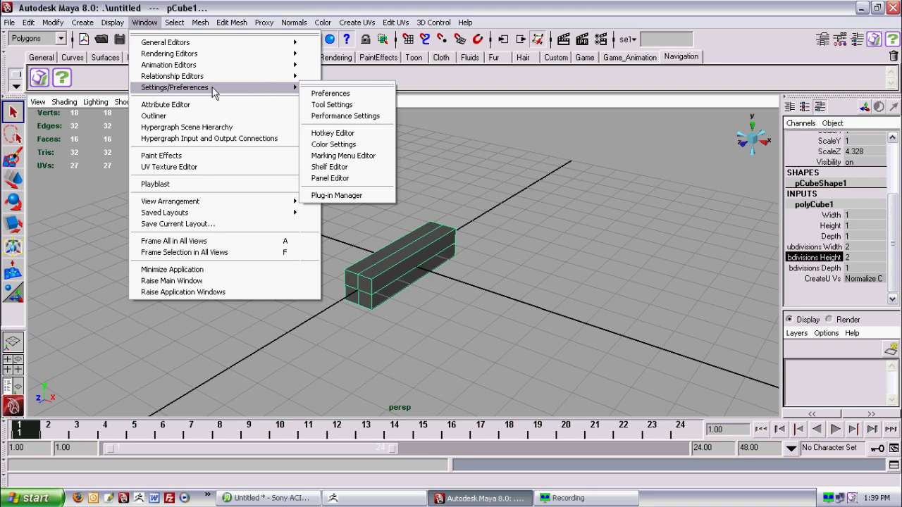
click(345, 196)
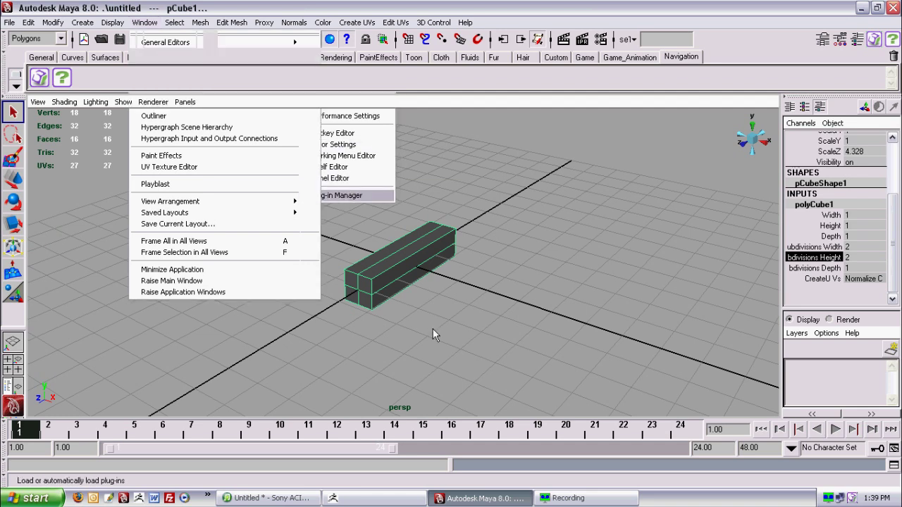
drag(311, 215, 309, 226)
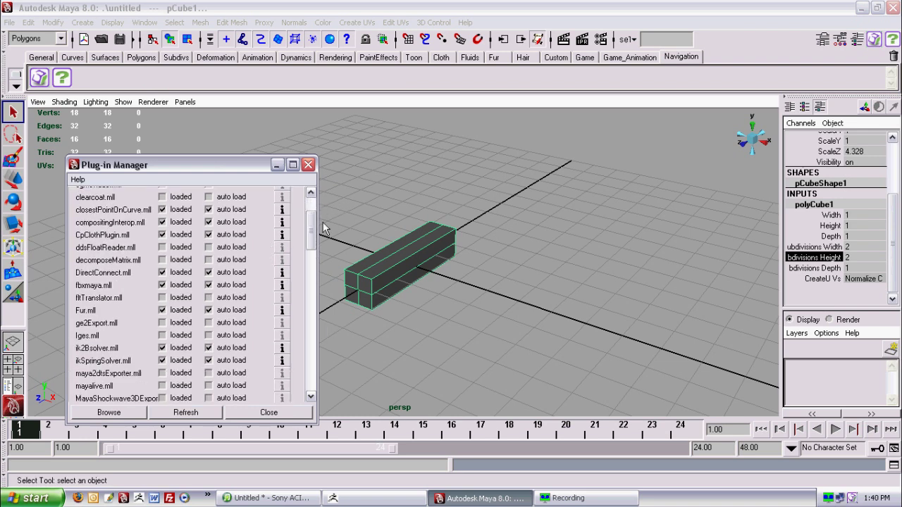
drag(310, 225, 308, 264)
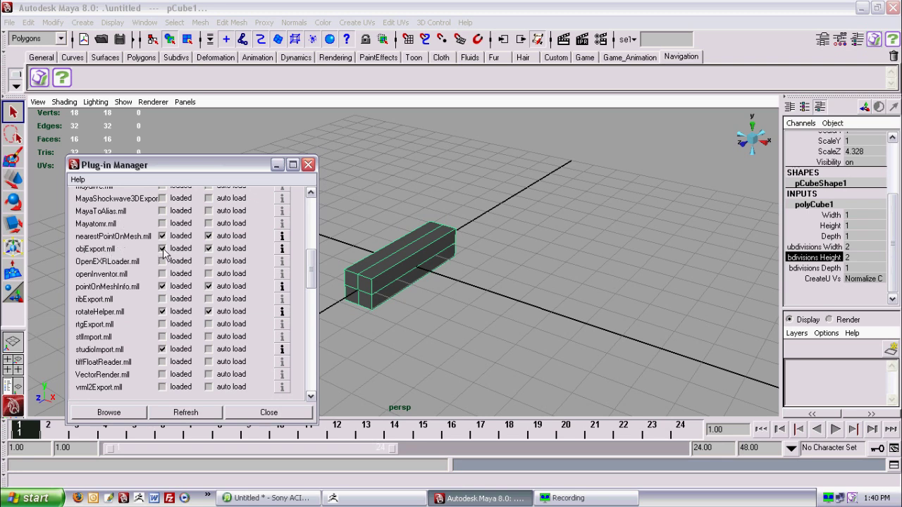
click(209, 249)
click(268, 413)
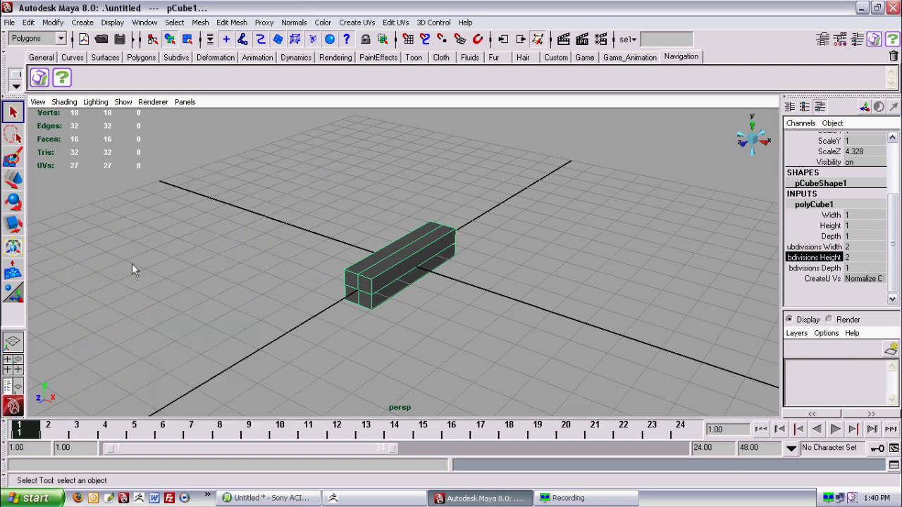
Set the file type for exporting the selected bar to OBJexport and review the file type specific options.
click(9, 22)
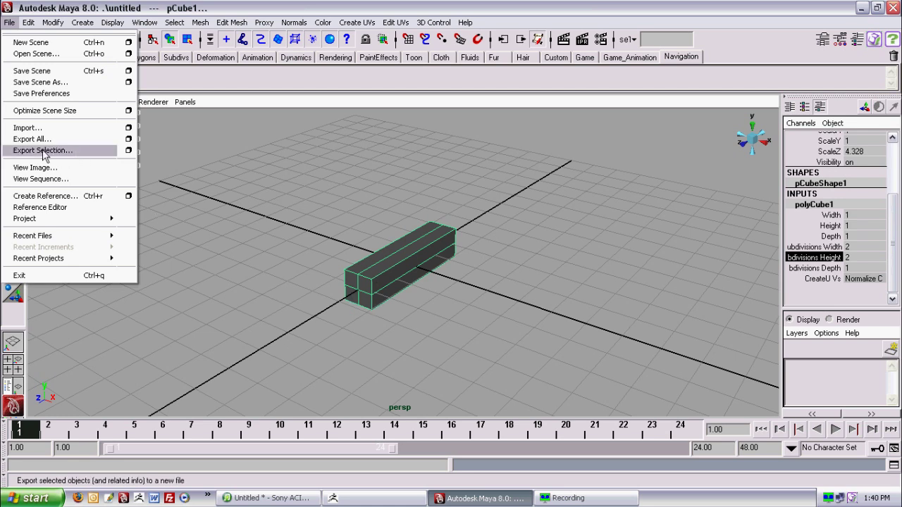
click(126, 152)
drag(455, 202, 455, 105)
click(409, 152)
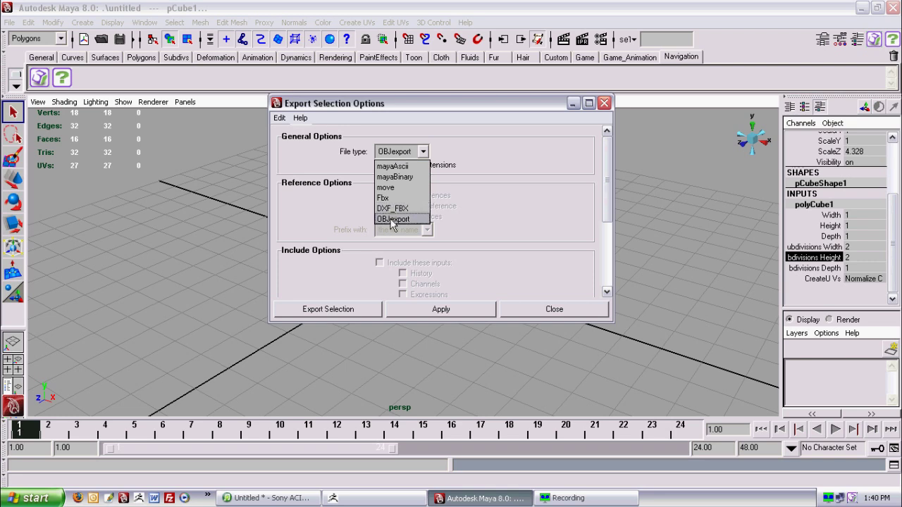
click(393, 220)
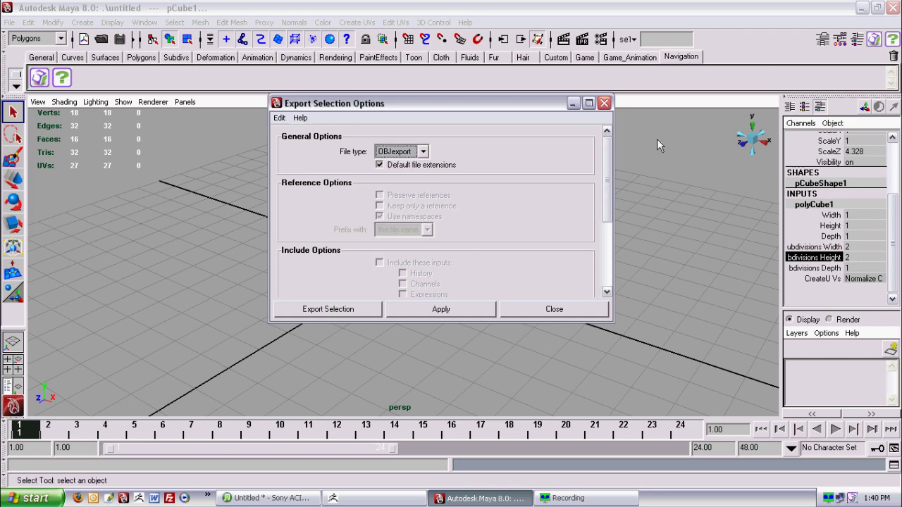
drag(611, 147, 602, 233)
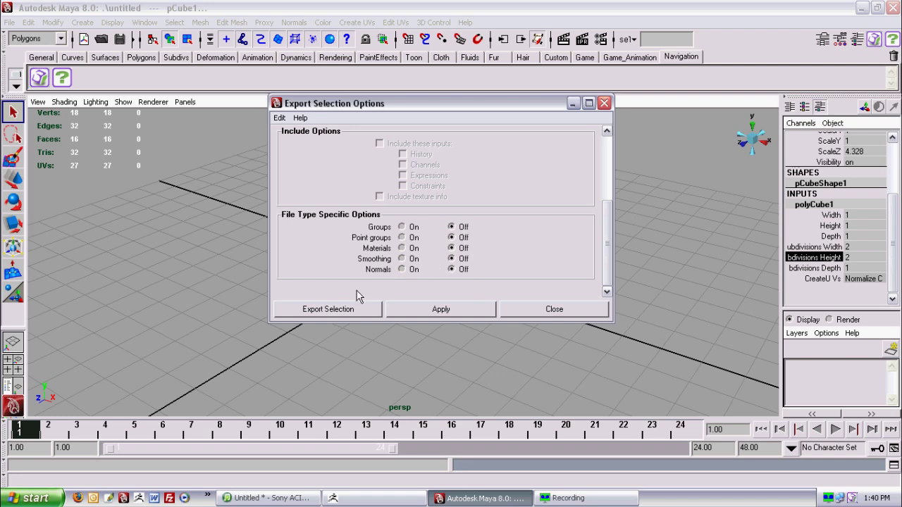
Start exporting the selection and browse to the data folder inside Project\New_Project on the Desktop.
click(317, 314)
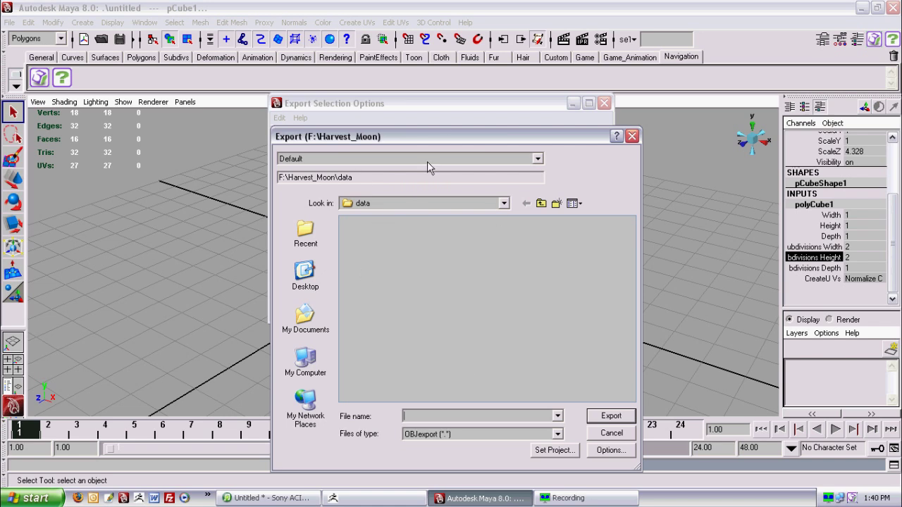
drag(444, 143, 420, 97)
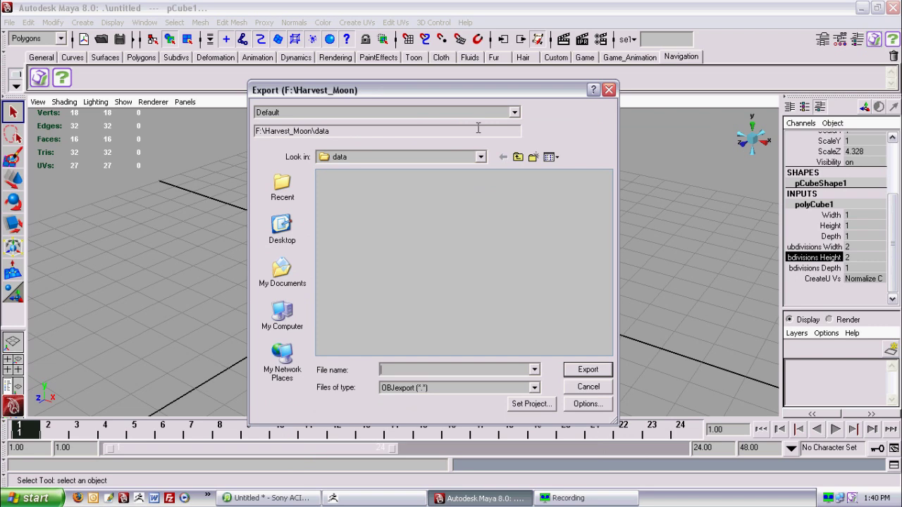
click(481, 157)
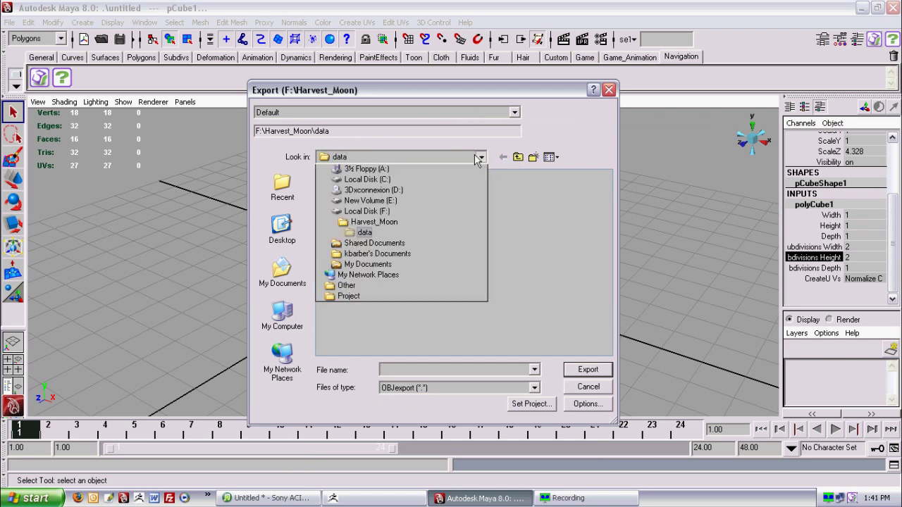
click(346, 182)
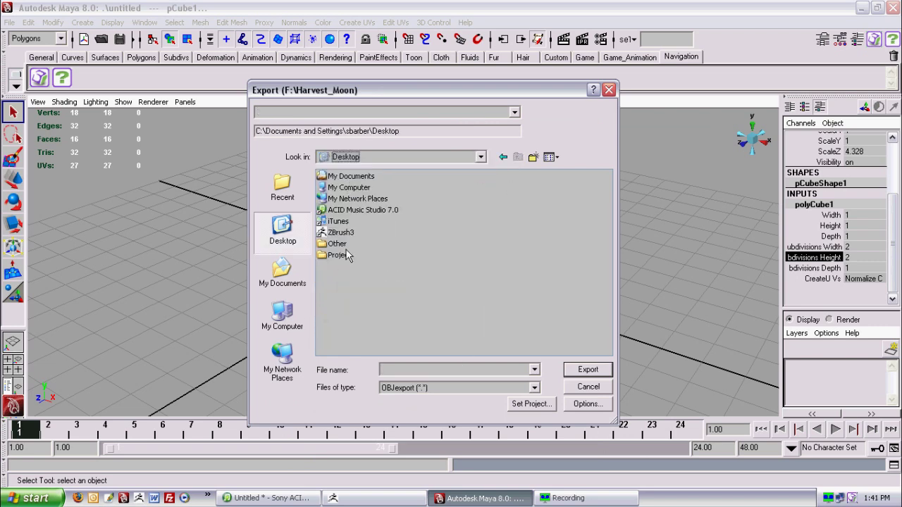
click(337, 256)
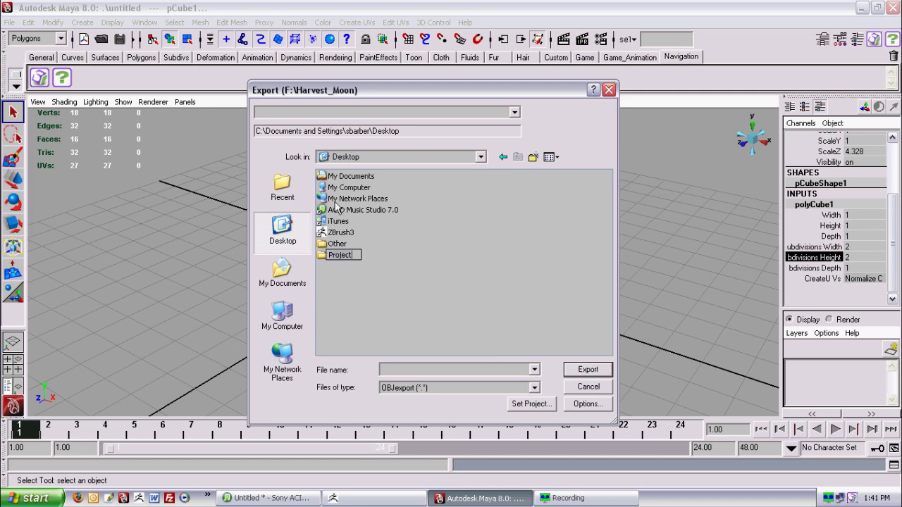
double_click(322, 257)
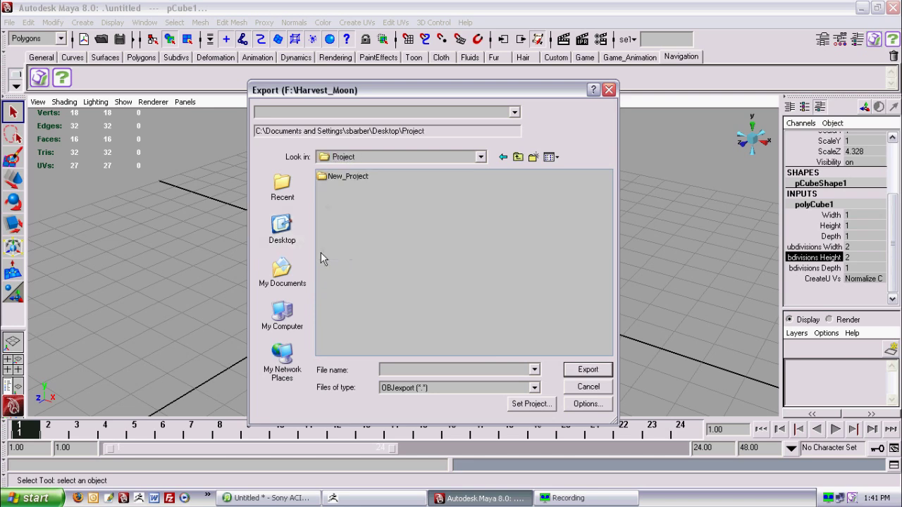
double_click(348, 178)
drag(337, 210, 326, 204)
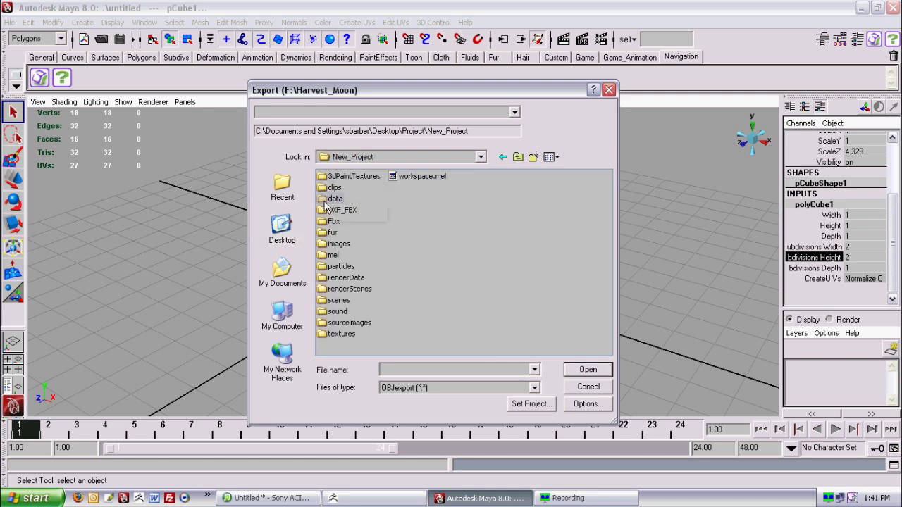
double_click(326, 201)
Export the bar as objexporttest_001.obj, overwriting the existing file.
click(339, 179)
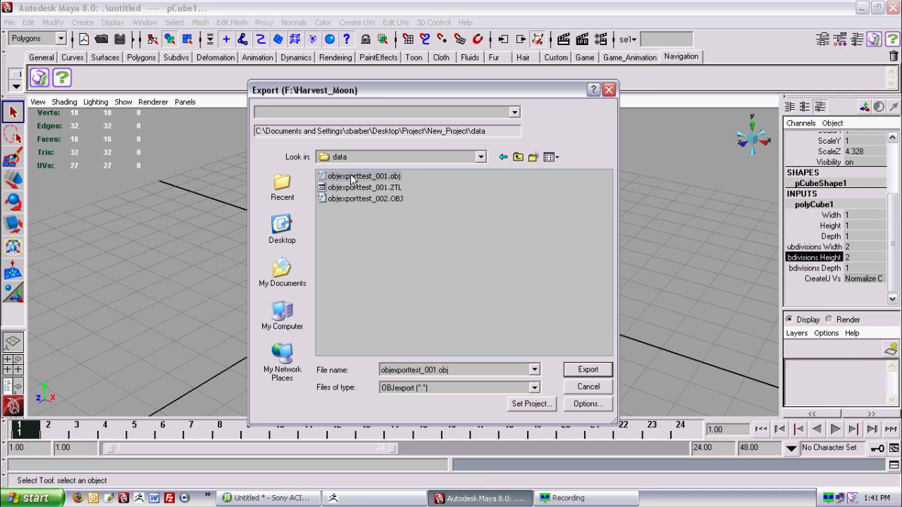
click(598, 376)
click(414, 276)
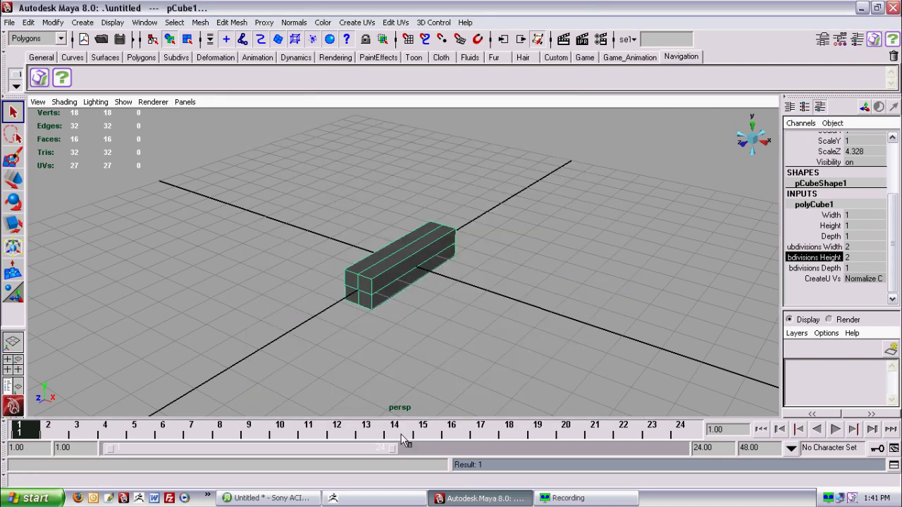
Minimize Maya and switch to ZBrush.
click(864, 9)
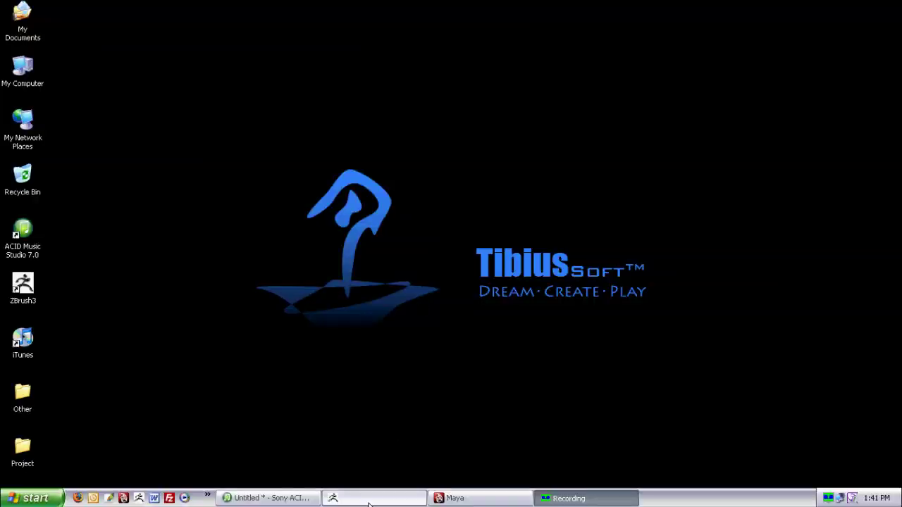
click(367, 498)
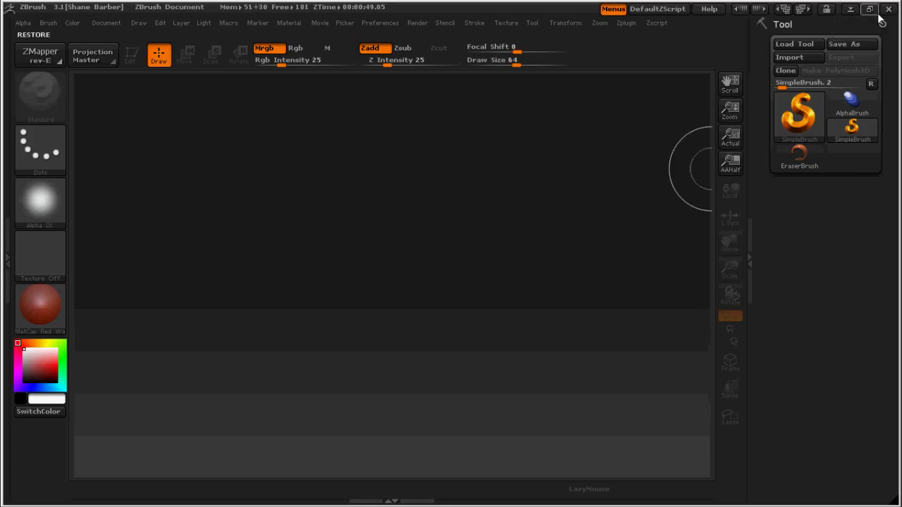
click(343, 24)
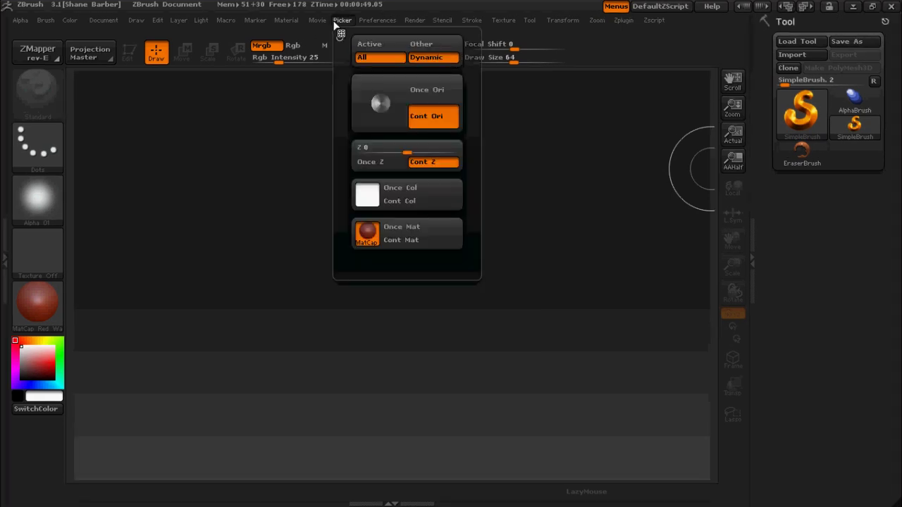
mouse_move(656, 20)
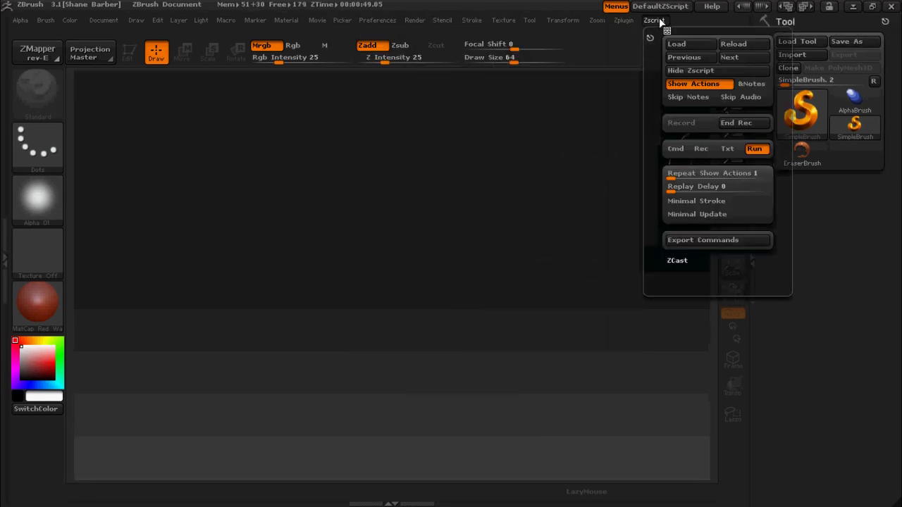
Place a single SimpleBrush dab on the canvas and clear the canvas.
click(459, 264)
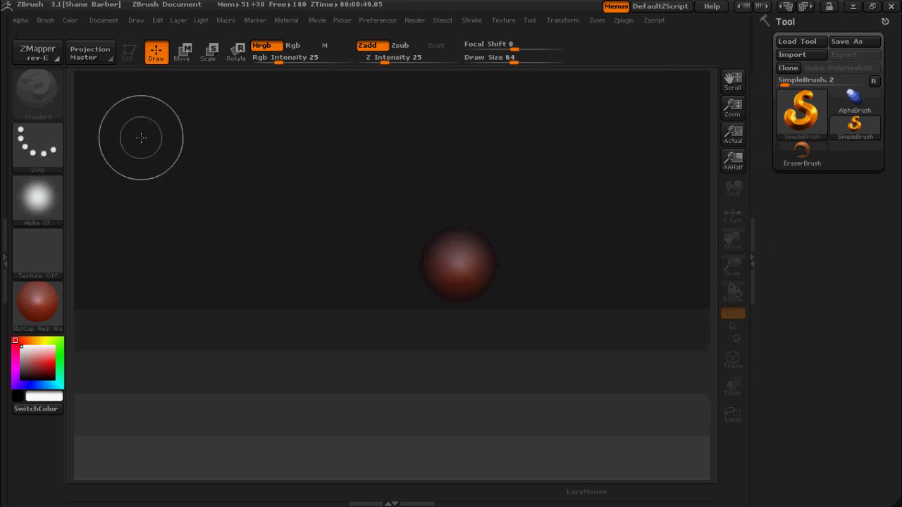
key(ctrl+n)
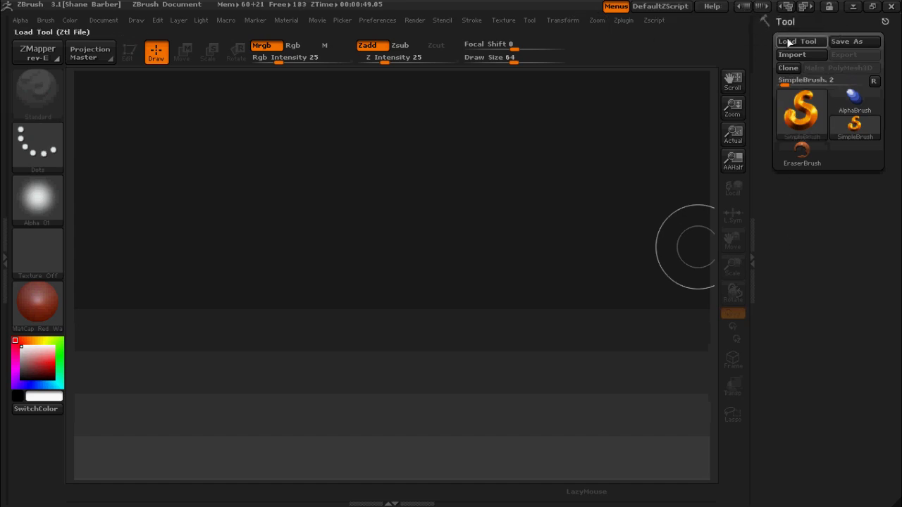
Remove the Tool palette from the side tray and dock it there again.
click(885, 22)
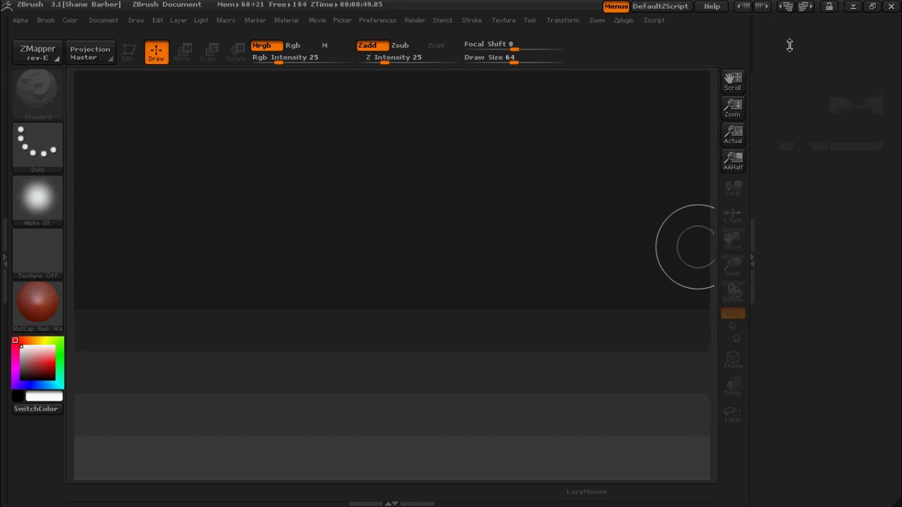
click(508, 21)
click(532, 21)
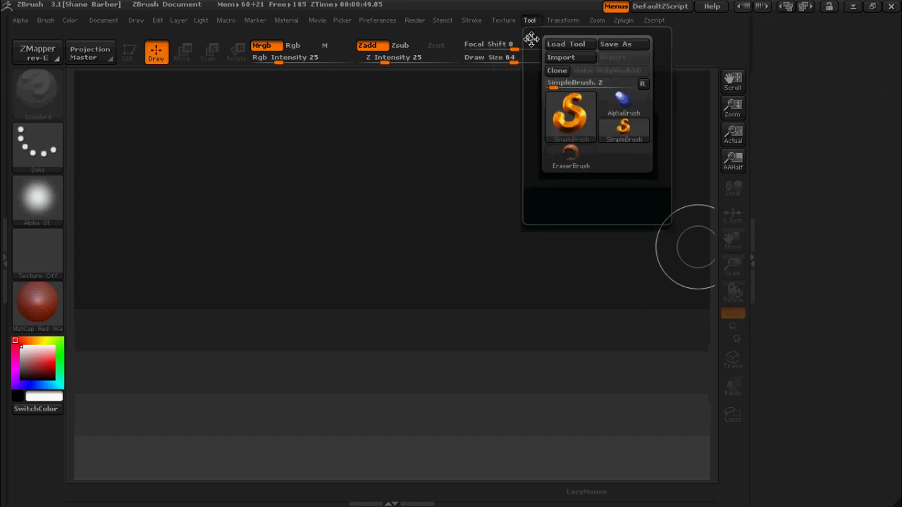
click(530, 39)
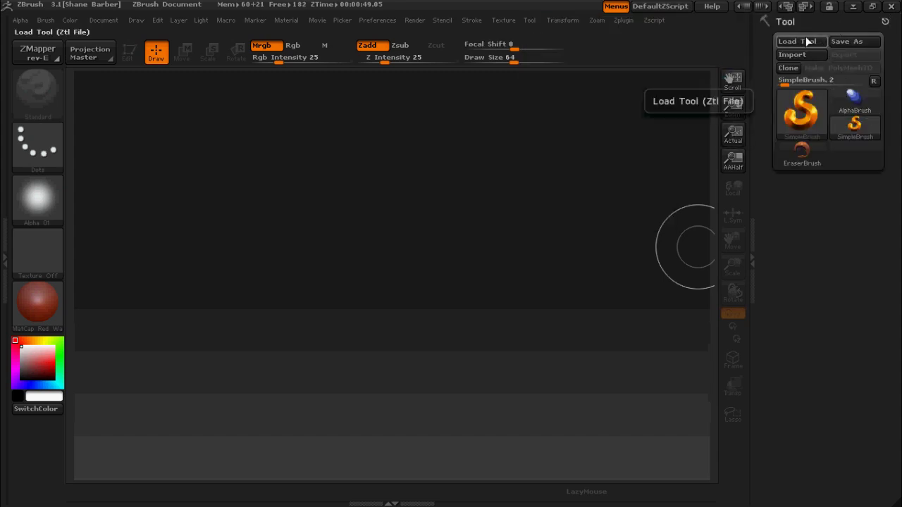
Import objexporttest_001.obj from the data folder as a new tool and check its preview information.
click(802, 54)
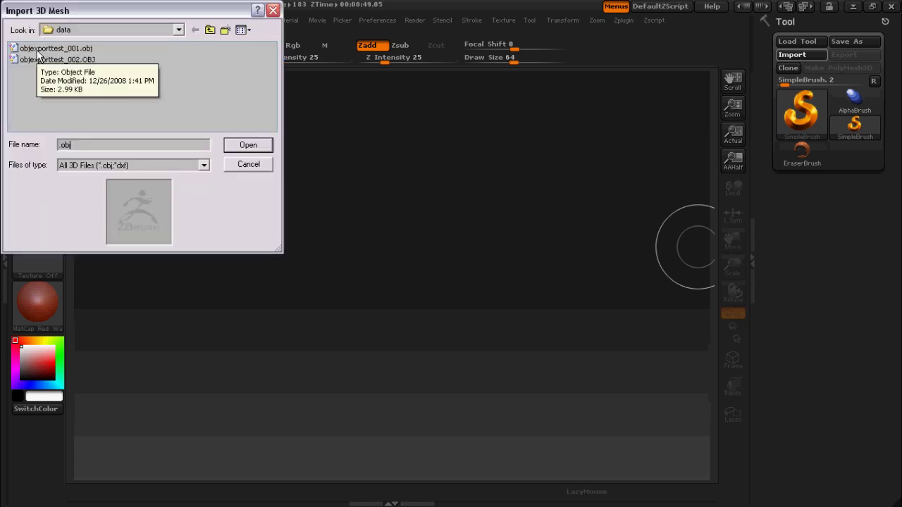
click(38, 49)
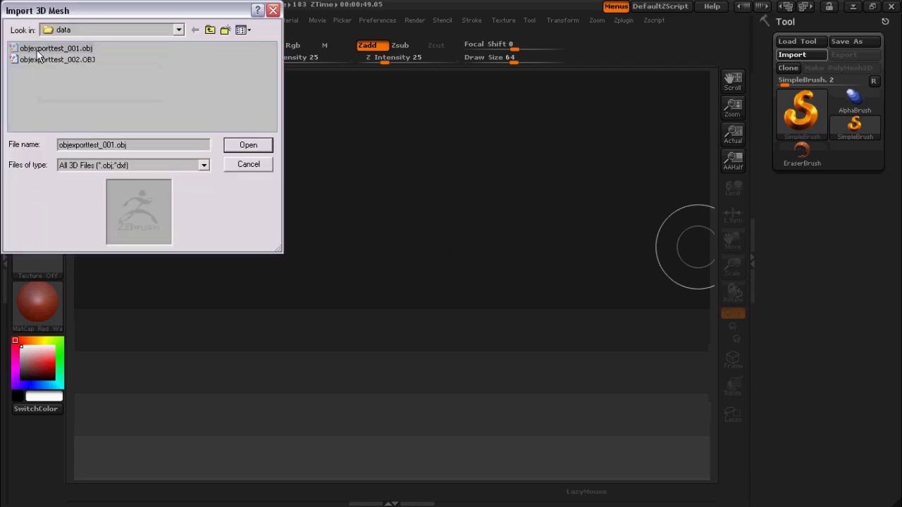
click(232, 146)
mouse_move(798, 115)
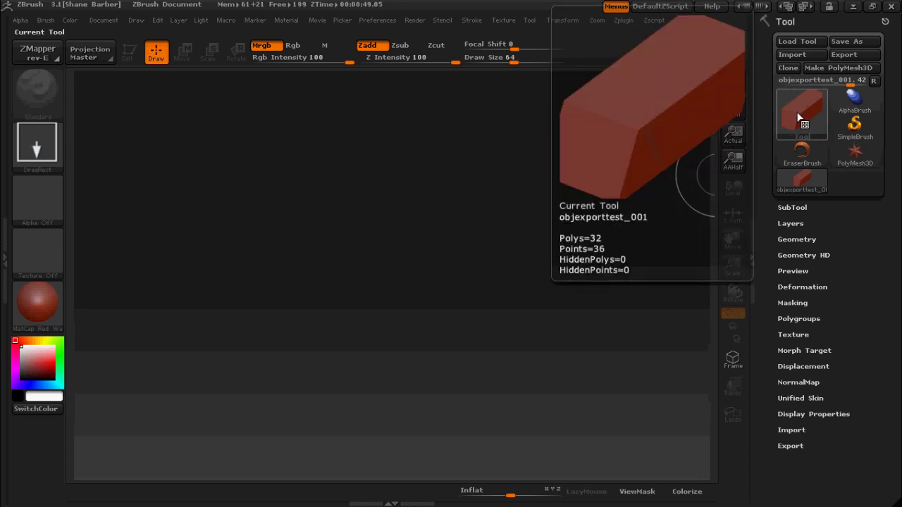
Draw several copies of the imported bar on the canvas and clear them all.
mouse_move(345, 206)
mouse_down()
mouse_move(401, 270)
mouse_move(351, 216)
mouse_move(239, 169)
mouse_up()
drag(556, 207, 504, 254)
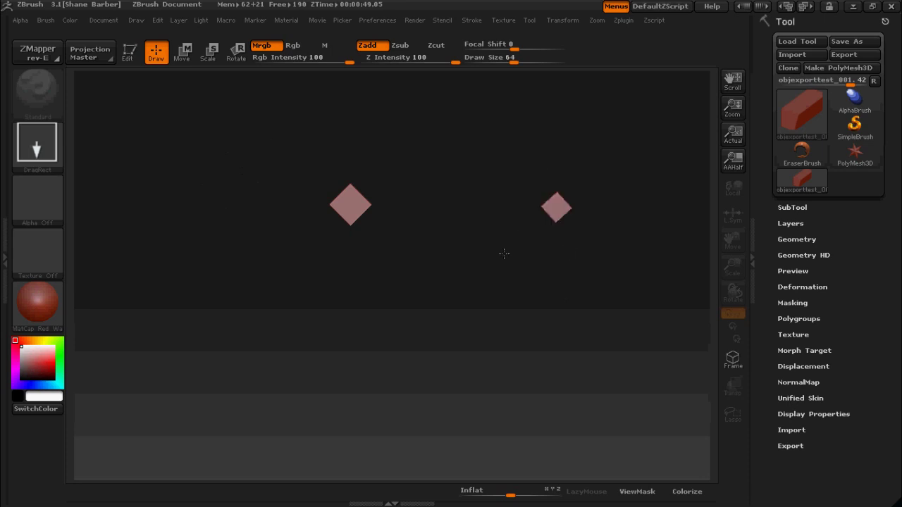
drag(335, 329, 363, 349)
mouse_move(512, 233)
mouse_down()
mouse_move(413, 303)
mouse_move(409, 277)
mouse_move(449, 206)
mouse_up()
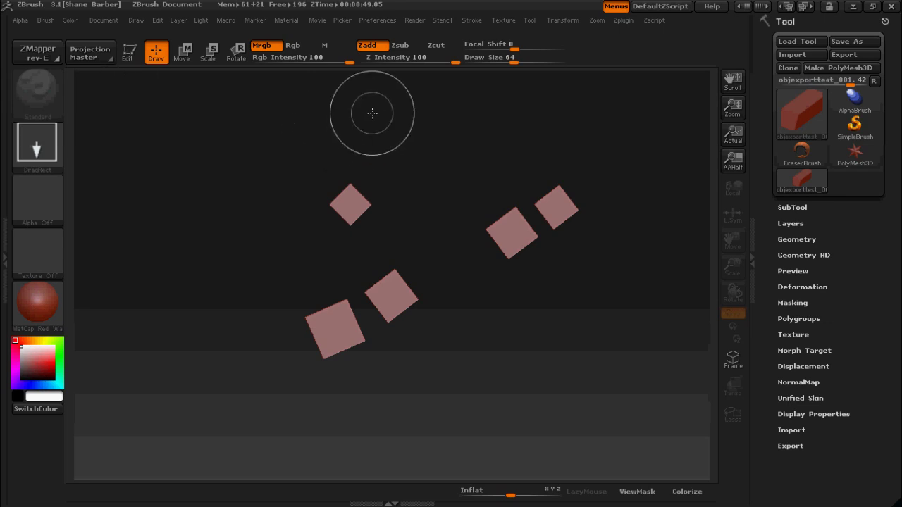
key(ctrl+n)
Draw one imported bar on the canvas, enter Edit mode, and frame it in the view.
drag(417, 200, 343, 306)
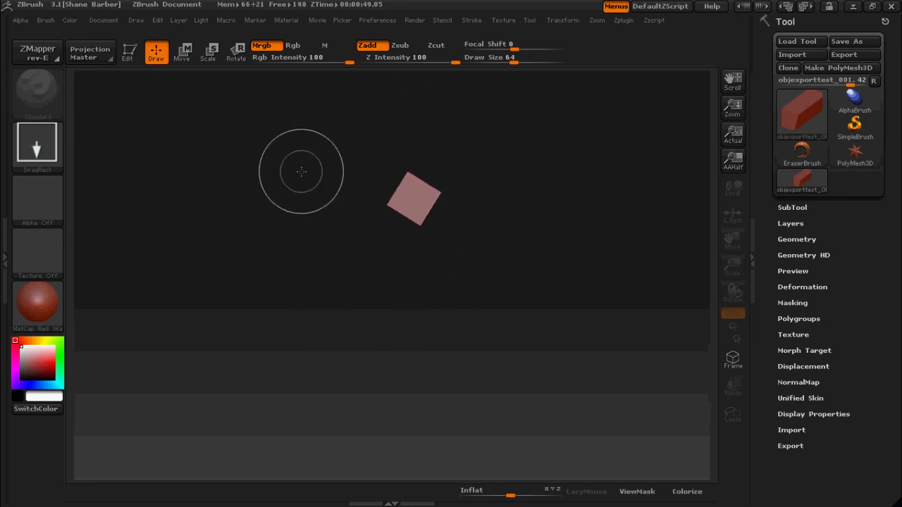
click(130, 54)
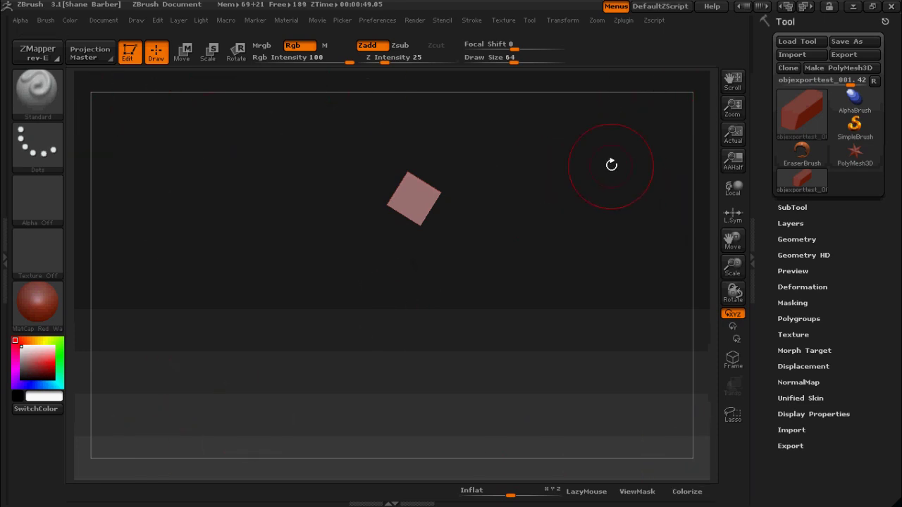
mouse_move(604, 167)
mouse_down()
mouse_move(556, 188)
mouse_move(475, 194)
mouse_move(562, 147)
mouse_move(574, 183)
mouse_move(558, 231)
mouse_up()
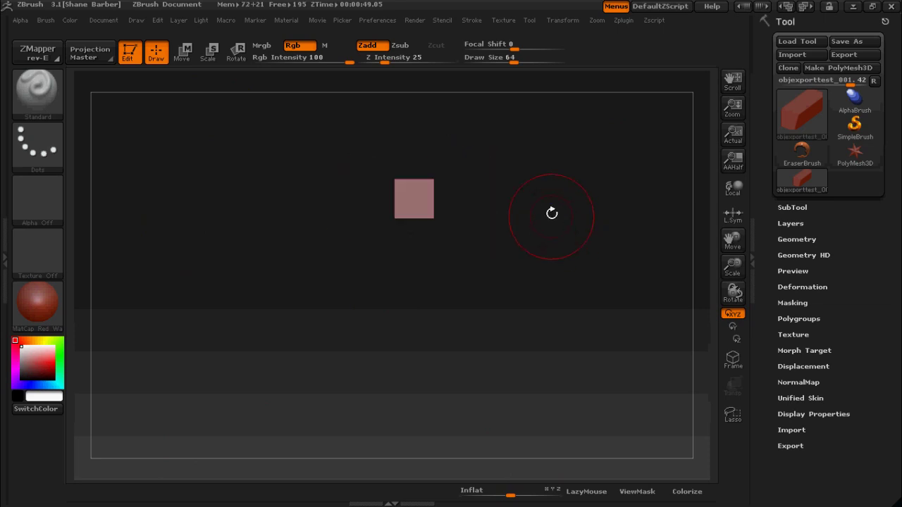
key(f)
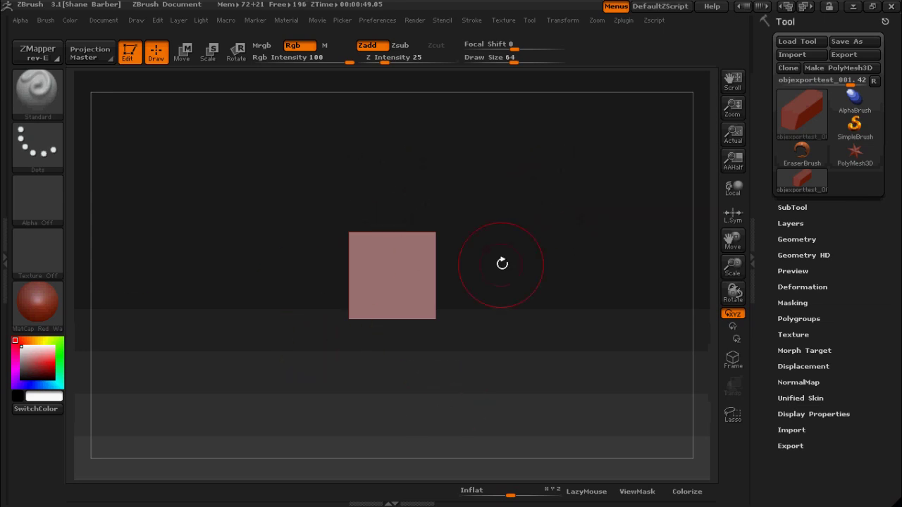
Turn on the polyframe display and examine the bar's edge layout from several angles.
drag(546, 191, 537, 195)
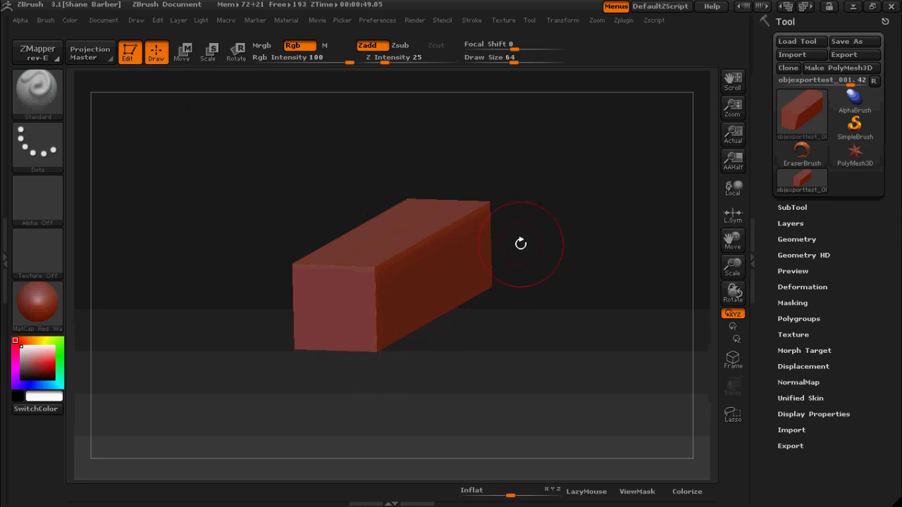
drag(582, 233, 213, 200)
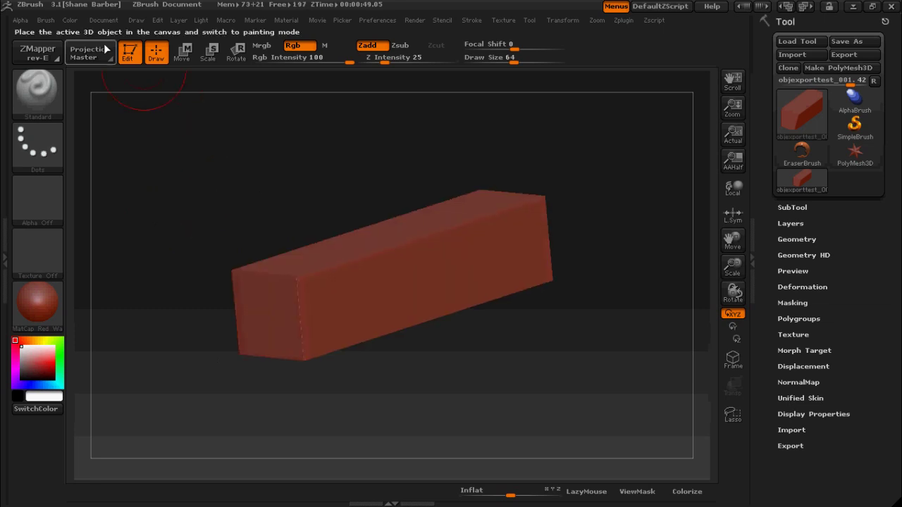
shift+click(582, 377)
drag(535, 310, 494, 329)
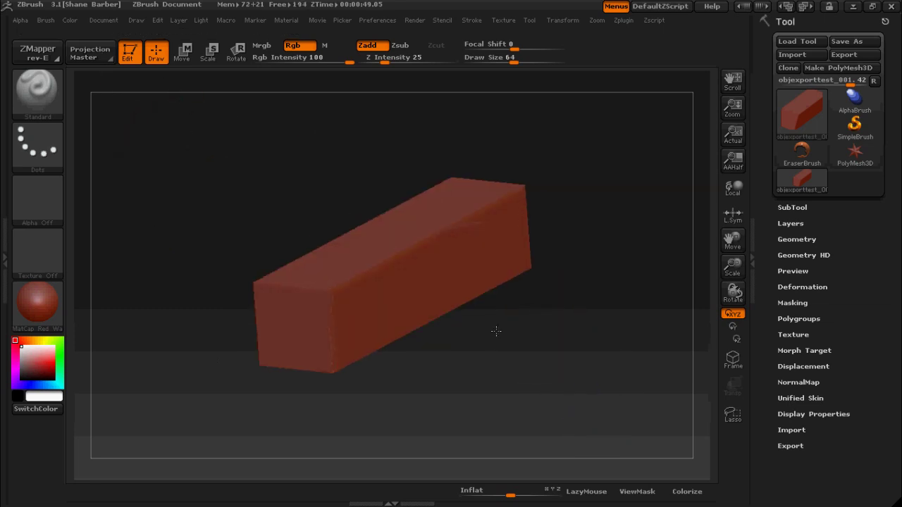
key(shift+f)
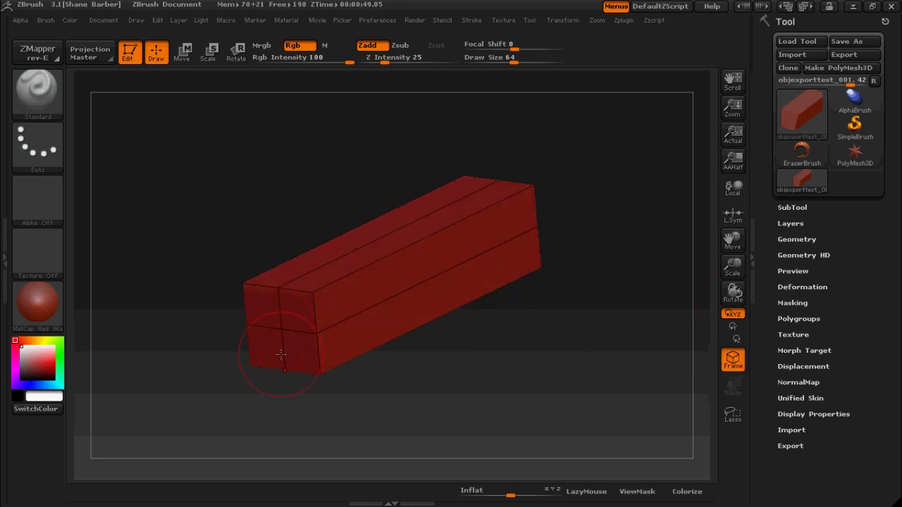
drag(425, 376, 419, 243)
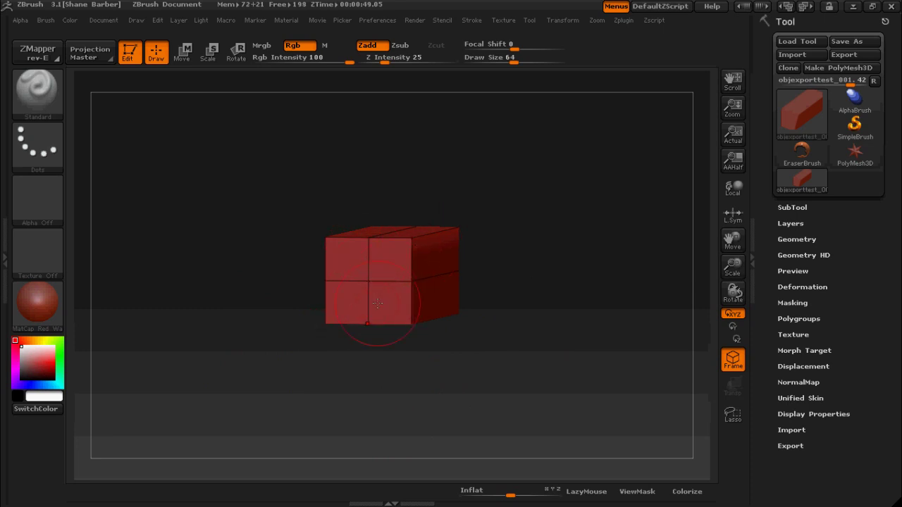
drag(567, 231, 338, 207)
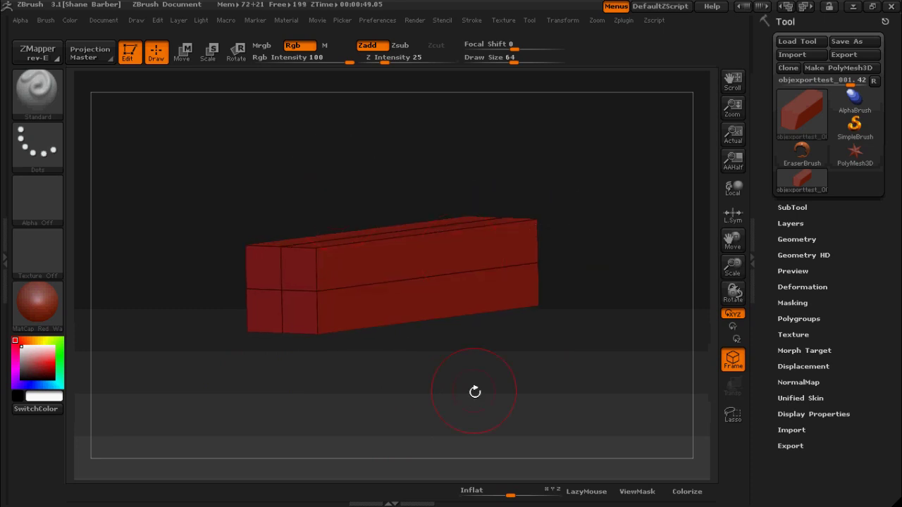
drag(597, 165, 413, 185)
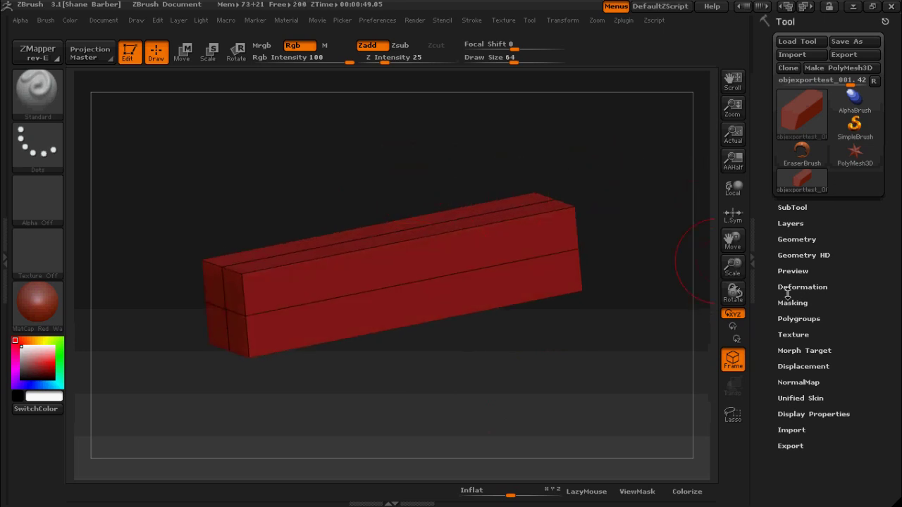
Disable subdivision smoothing (Smt) and divide the bar three times, up to SDiv 4.
click(795, 239)
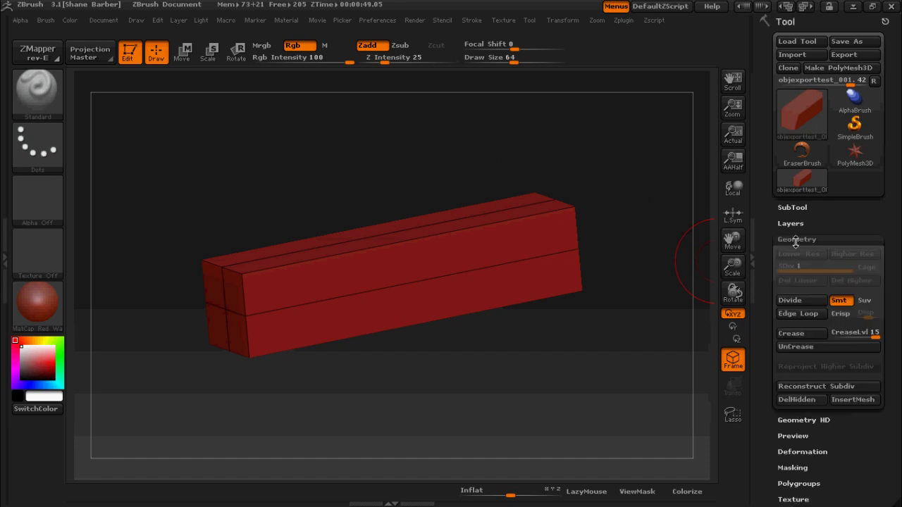
click(842, 301)
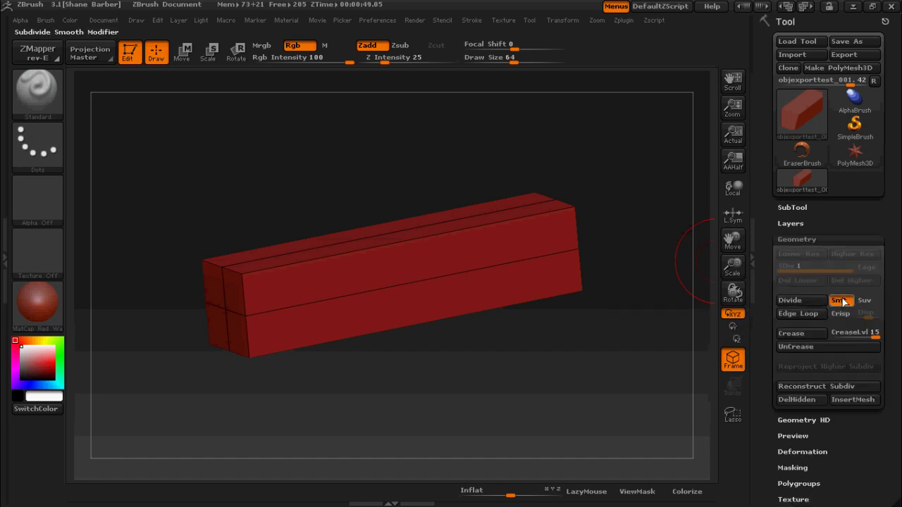
click(799, 301)
click(798, 301)
click(799, 301)
key(shift+f)
key(shift+f)
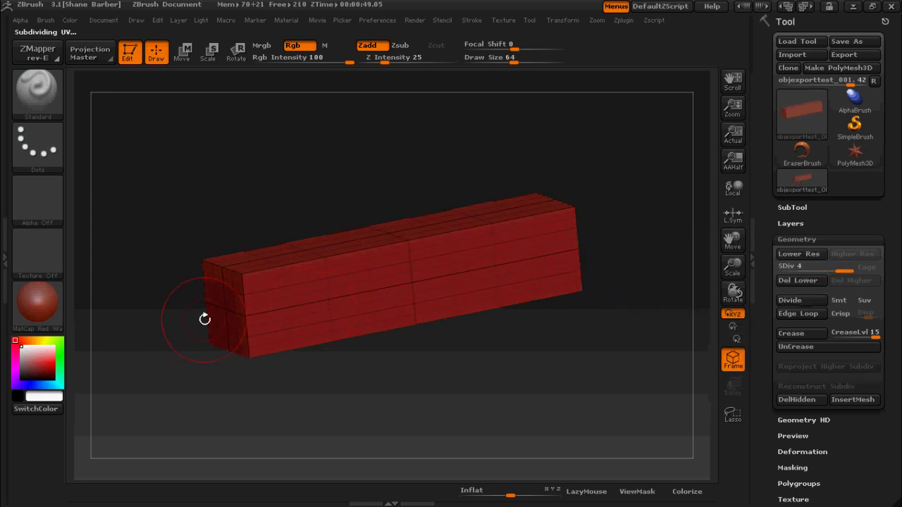
Examine the divided bar's polygon layout from several angles and check its polygon count.
drag(425, 388, 463, 373)
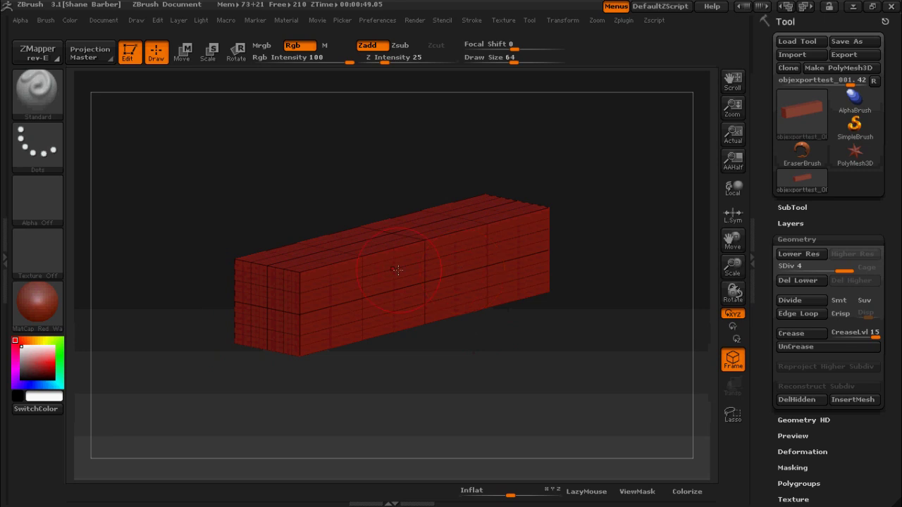
drag(400, 355, 331, 291)
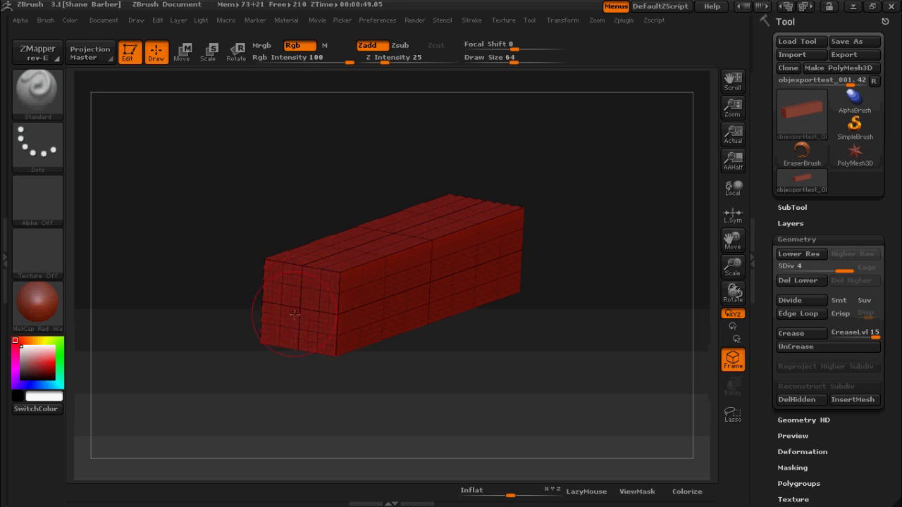
drag(576, 371, 317, 278)
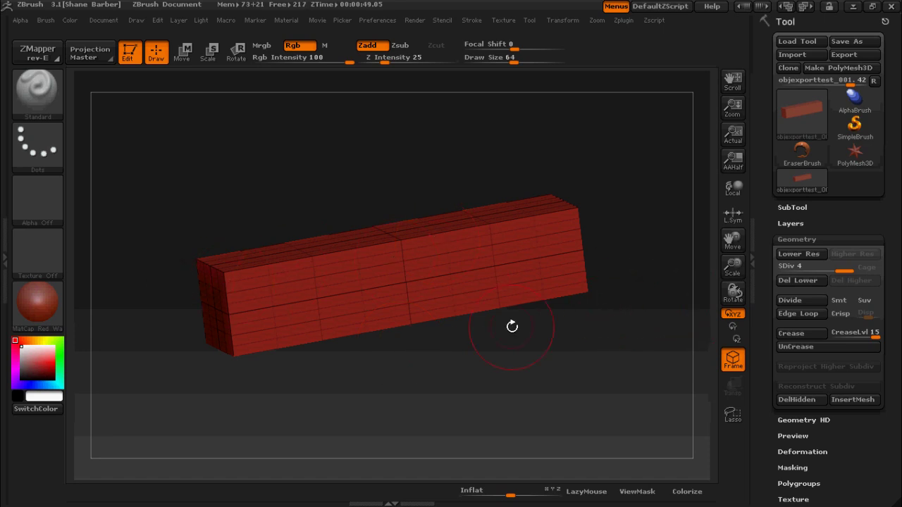
drag(442, 378, 332, 349)
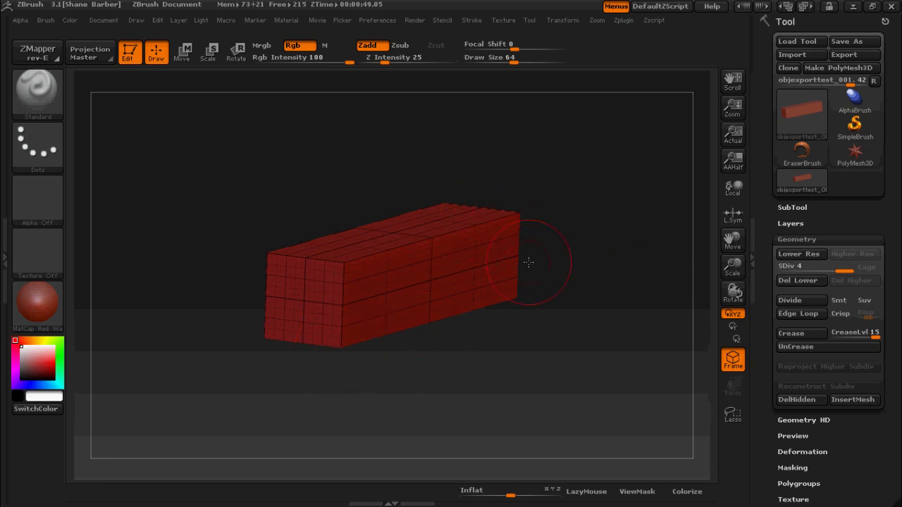
mouse_move(802, 109)
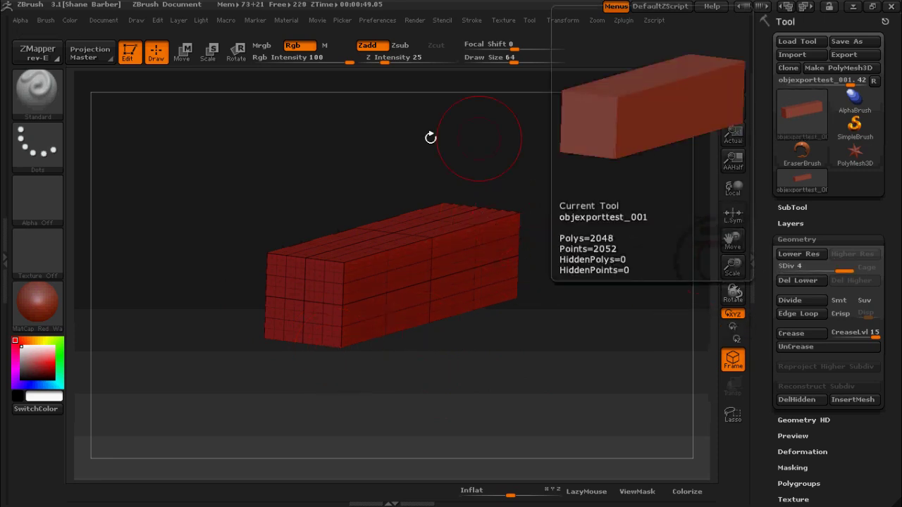
Set the bar's subdivision level to SDiv 1 and store a morph target.
drag(843, 268, 758, 269)
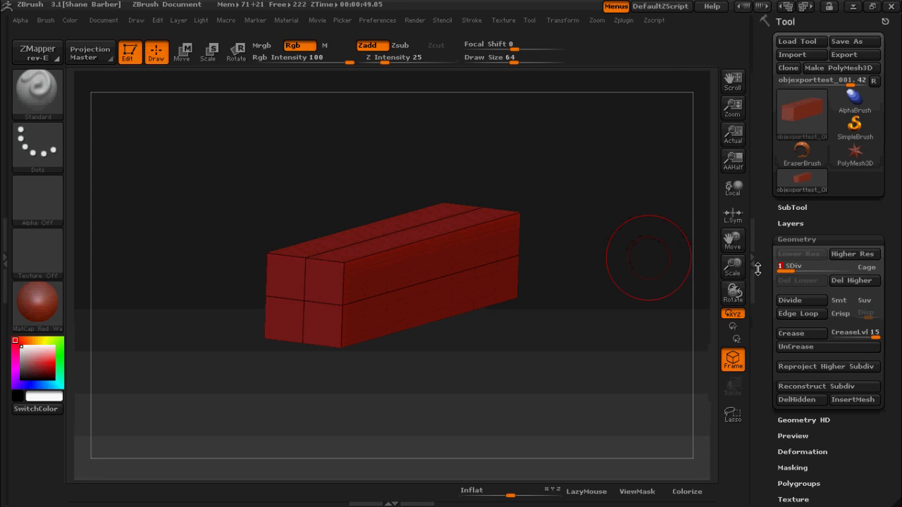
scroll(758, 269, down, 5)
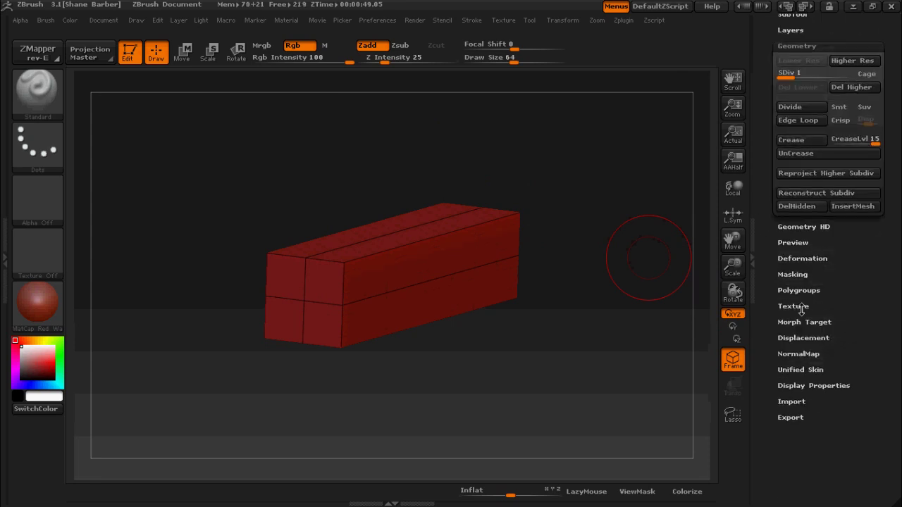
click(802, 322)
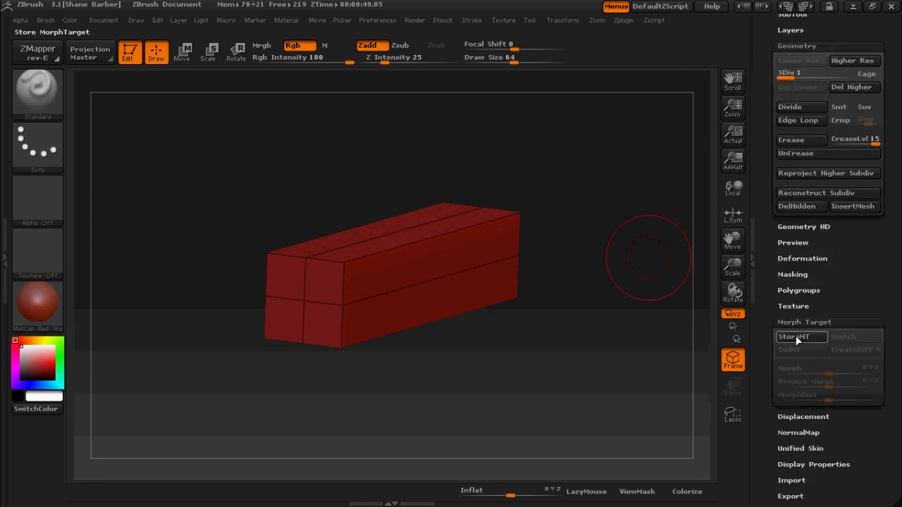
click(795, 337)
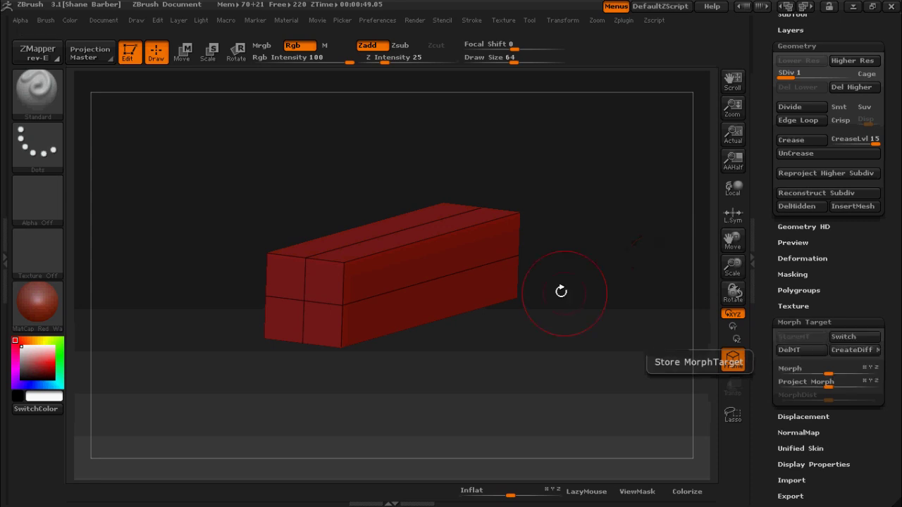
Raise the bar's subdivision level to SDiv 4 and turn off the polyframe display.
mouse_move(548, 345)
mouse_down()
mouse_move(493, 345)
mouse_move(549, 338)
mouse_up()
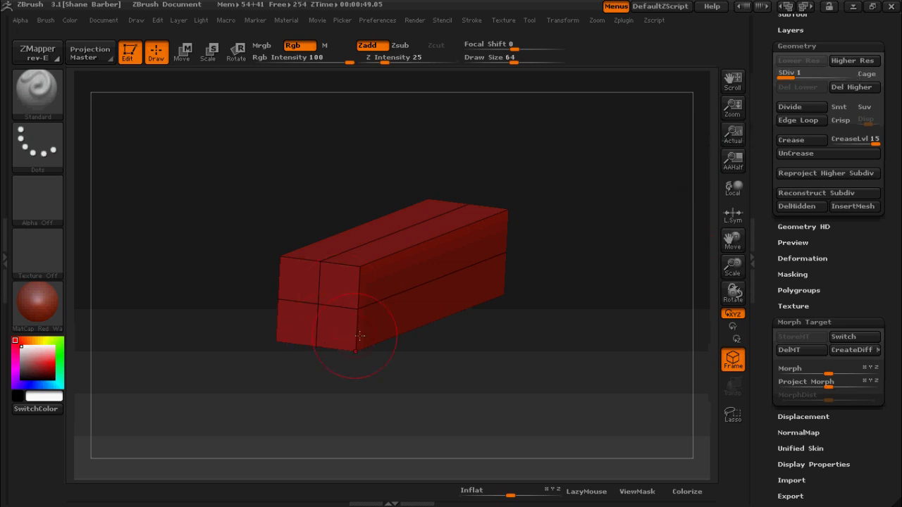
drag(769, 258, 777, 306)
click(790, 358)
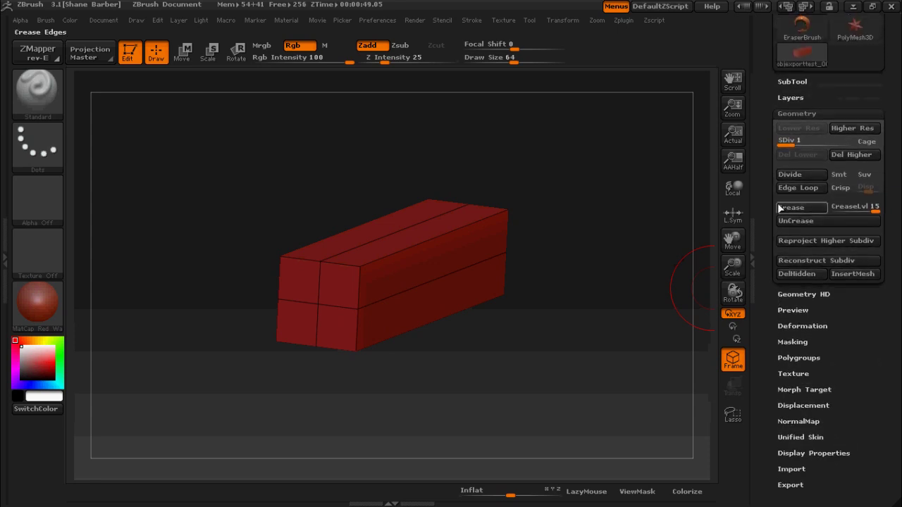
key(d)
key(d)
key(d)
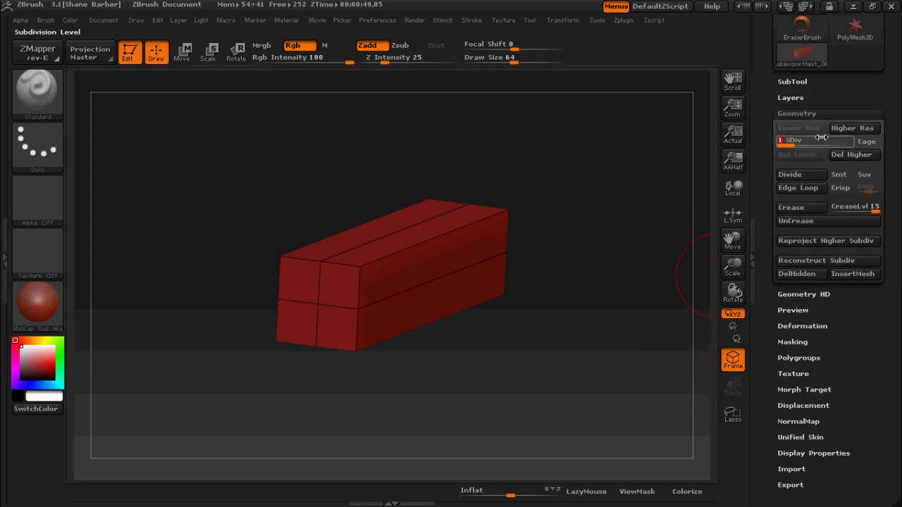
drag(570, 177, 547, 174)
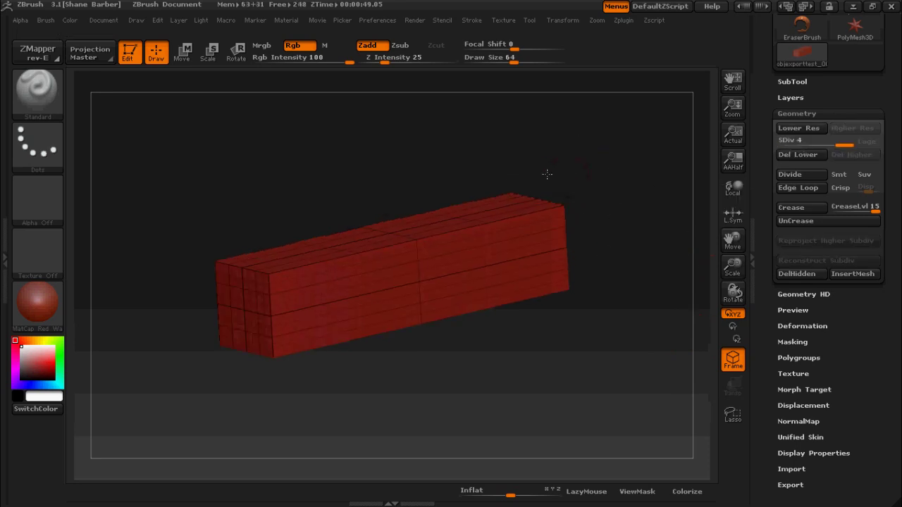
key(shift+f)
drag(312, 184, 312, 195)
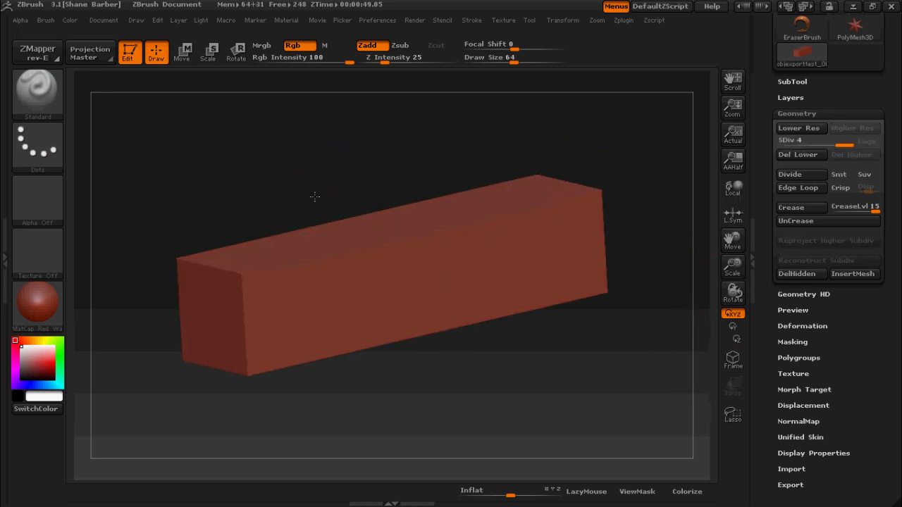
Apply the MatCap White material to the bar and set the brush's Draw Size to 16.
click(44, 303)
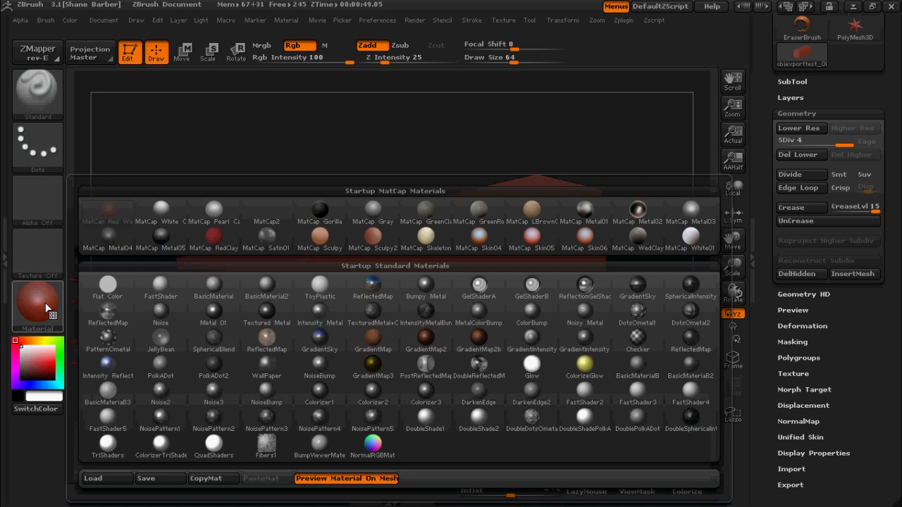
click(179, 224)
mouse_move(483, 376)
mouse_down()
mouse_move(515, 377)
mouse_move(434, 322)
mouse_move(419, 322)
mouse_up()
key(space)
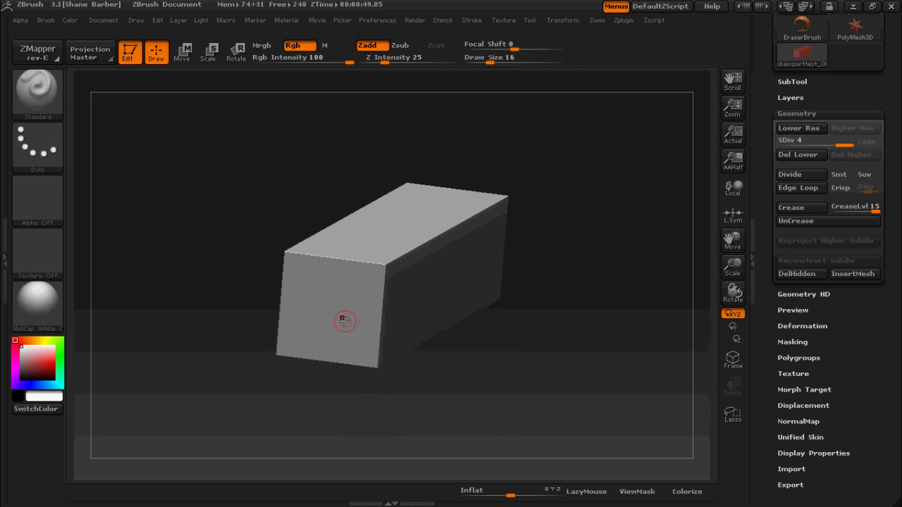
Try sculpting raised strokes on the bar's end face at SDiv 4 and undo them.
mouse_move(320, 285)
mouse_down()
mouse_move(315, 321)
mouse_move(358, 318)
mouse_up()
mouse_move(353, 287)
mouse_down()
mouse_move(356, 321)
mouse_move(352, 300)
mouse_up()
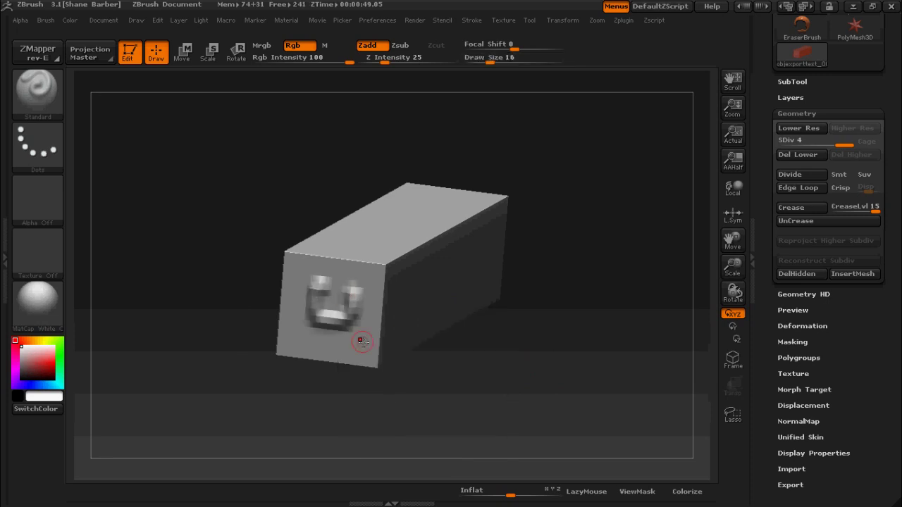
key(ctrl+z)
key(ctrl+z)
key(ctrl+z)
key(ctrl+z)
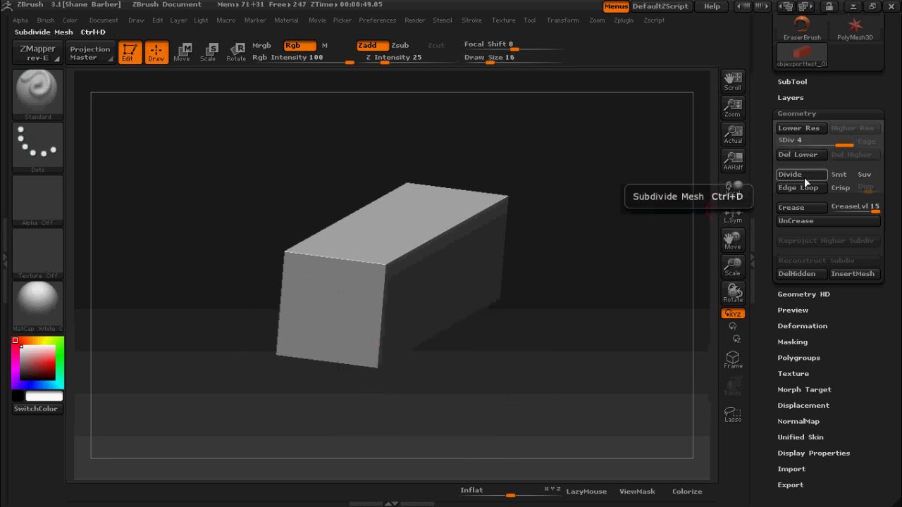
Divide the bar without smoothing up to SDiv 8 and check its polygon layout in the polyframe display.
click(804, 179)
click(805, 179)
click(805, 179)
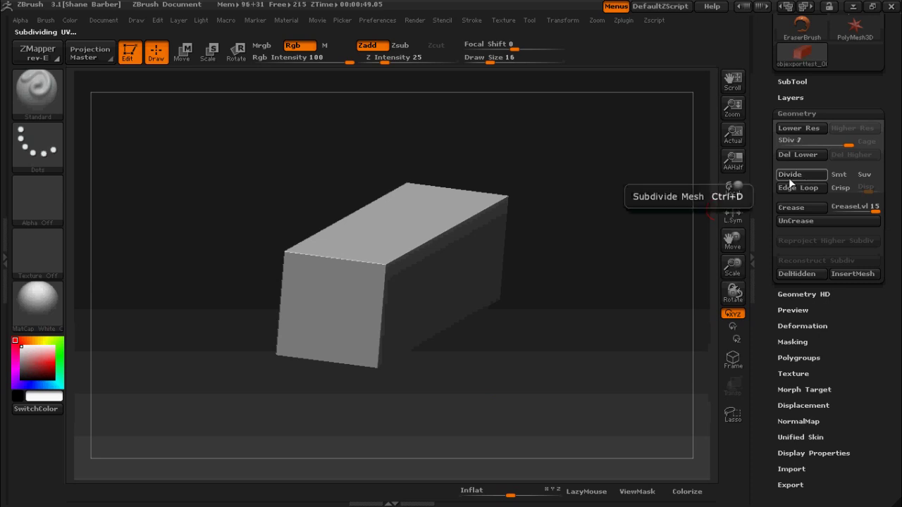
key(shift+f)
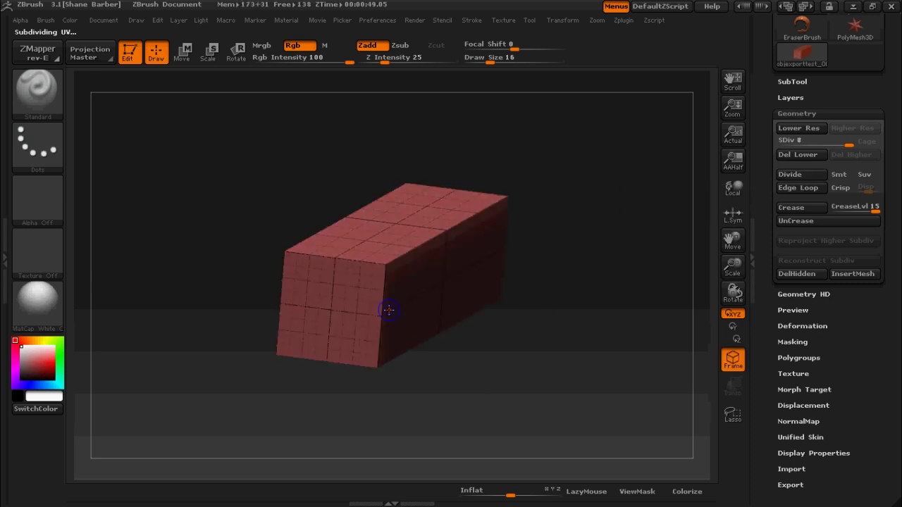
key(shift+f)
Sculpt a raised C-shaped stroke on the bar's end face with the Standard brush.
drag(529, 342, 425, 318)
mouse_move(395, 276)
mouse_down()
mouse_move(367, 276)
mouse_move(363, 315)
mouse_move(393, 319)
mouse_move(403, 301)
mouse_up()
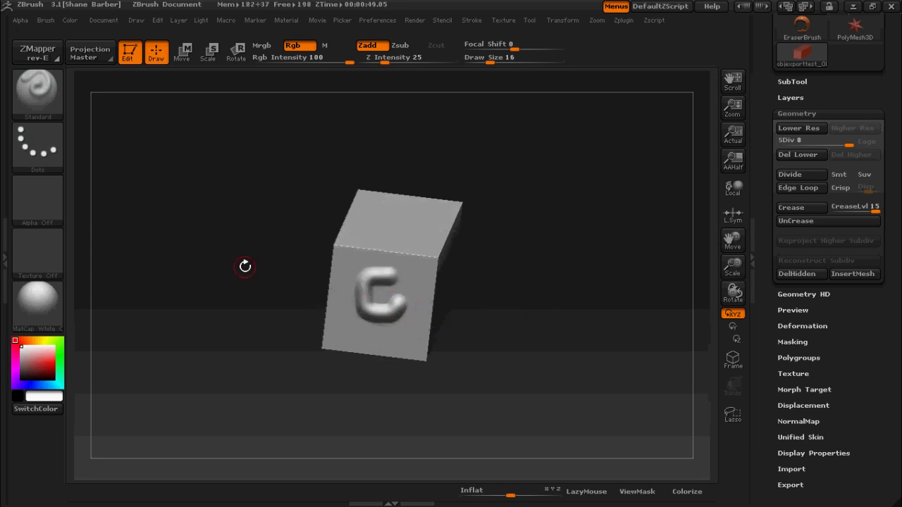
drag(549, 262, 438, 319)
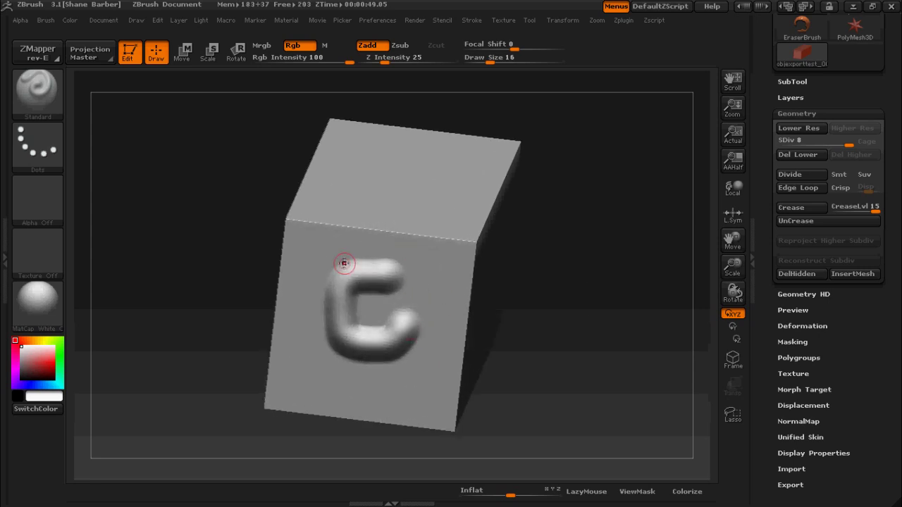
Check the long side's polygon layout and sculpt a winding raised line across that side with the Standard brush.
drag(603, 252, 542, 267)
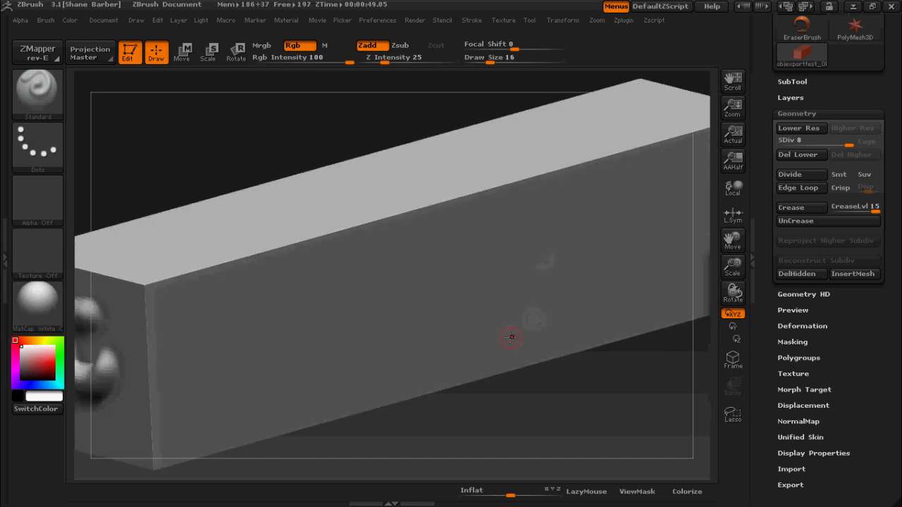
key(shift+f)
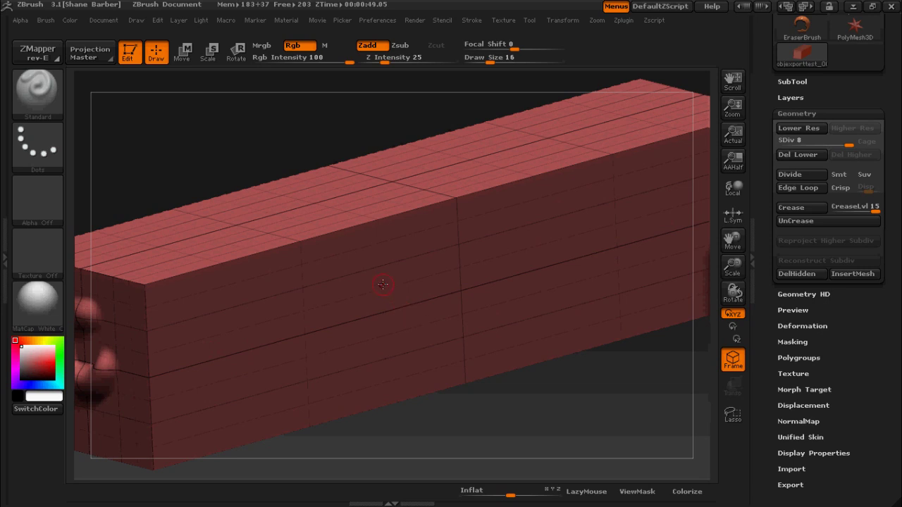
key(shift+f)
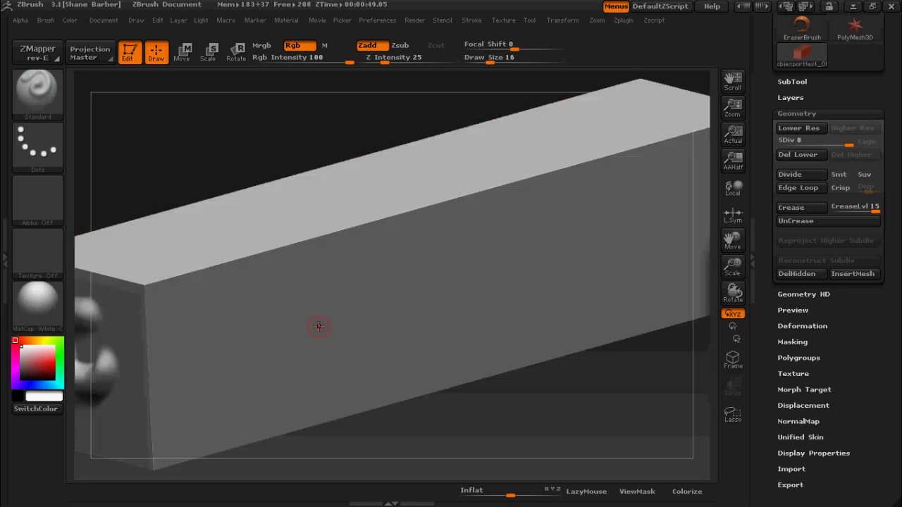
mouse_move(336, 266)
mouse_down()
mouse_move(296, 306)
mouse_move(317, 346)
mouse_move(384, 347)
mouse_move(479, 330)
mouse_move(416, 271)
mouse_move(366, 299)
mouse_move(412, 240)
mouse_move(487, 242)
mouse_move(518, 278)
mouse_move(595, 271)
mouse_move(539, 224)
mouse_up()
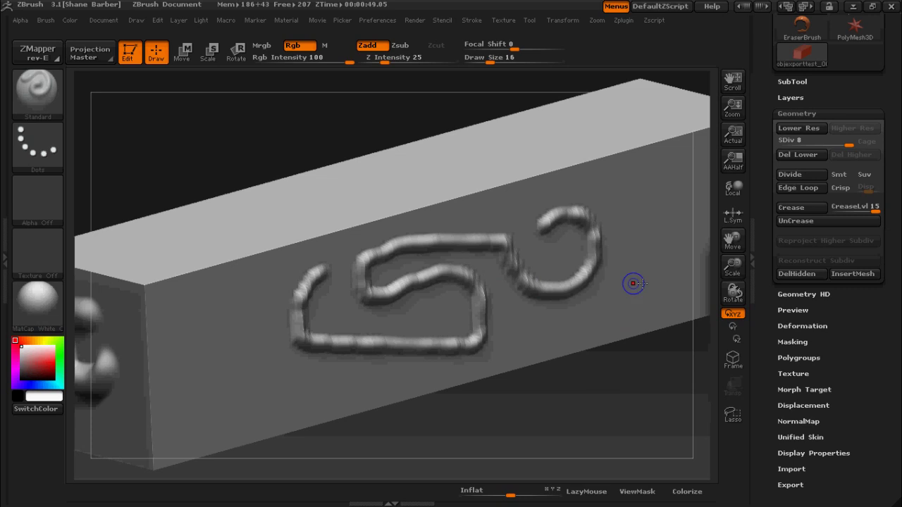
Turn on the polyframe display, lower the sculpted bar to SDiv 1, and examine it from several angles.
key(shift+f)
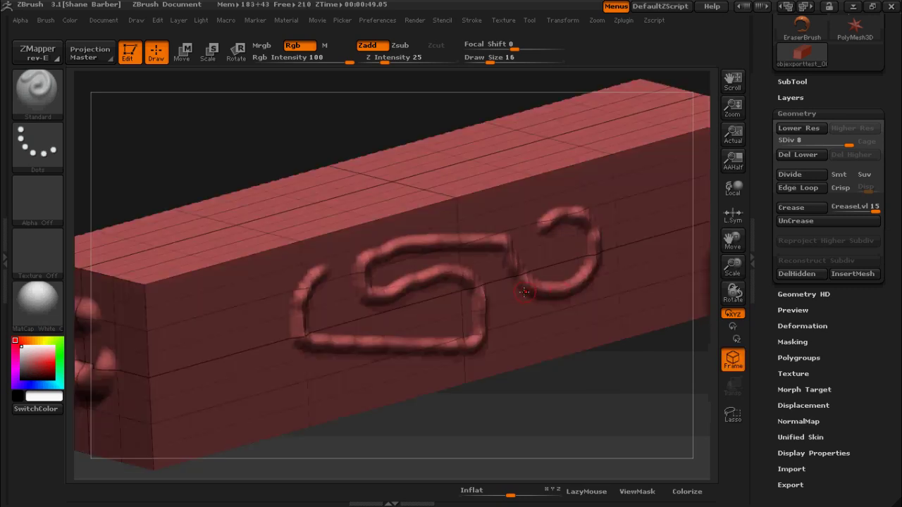
drag(818, 141, 754, 141)
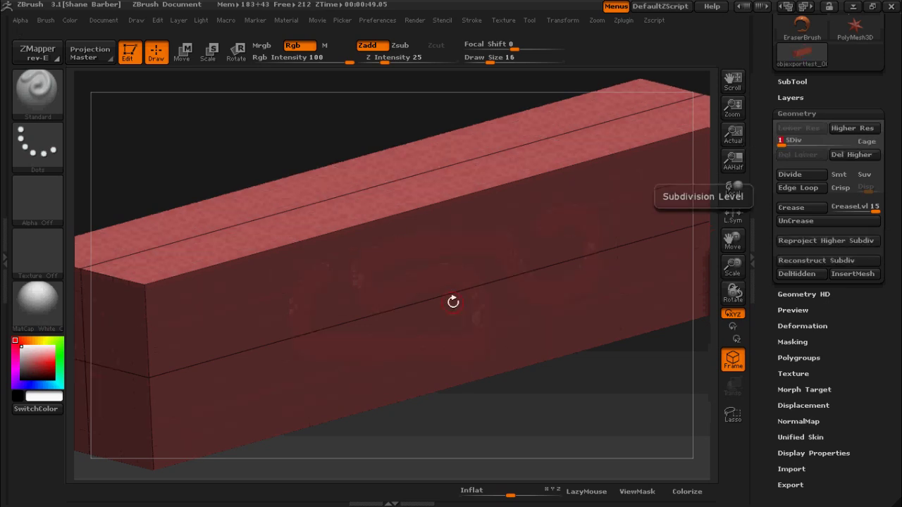
key(shift+f)
key(shift+f)
alt+drag(548, 401, 451, 348)
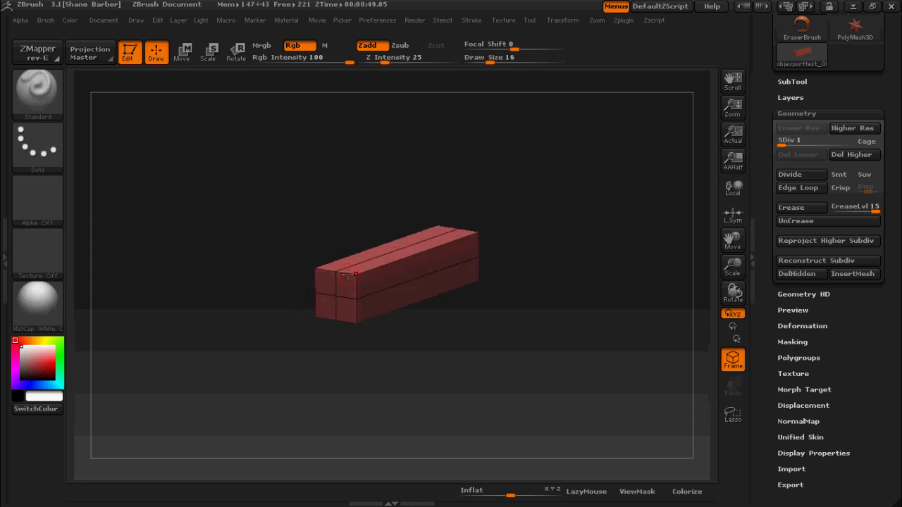
drag(503, 337, 289, 282)
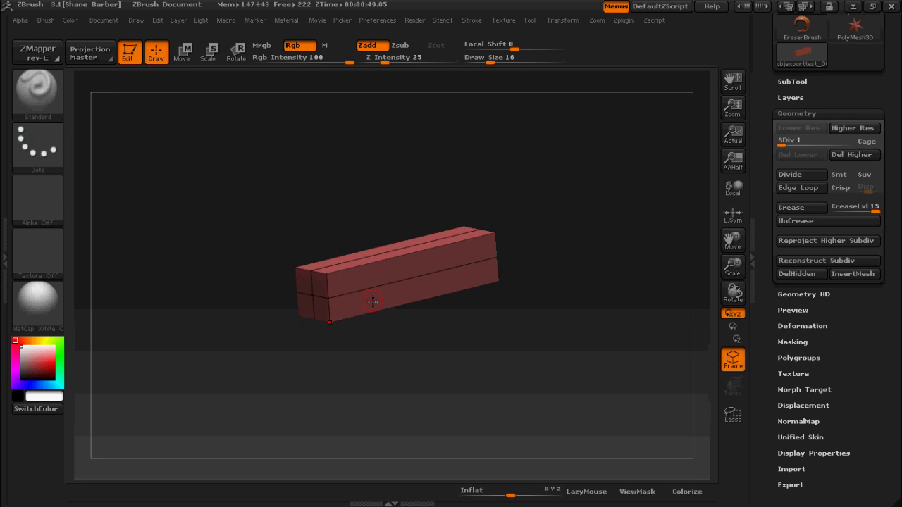
drag(373, 302, 418, 372)
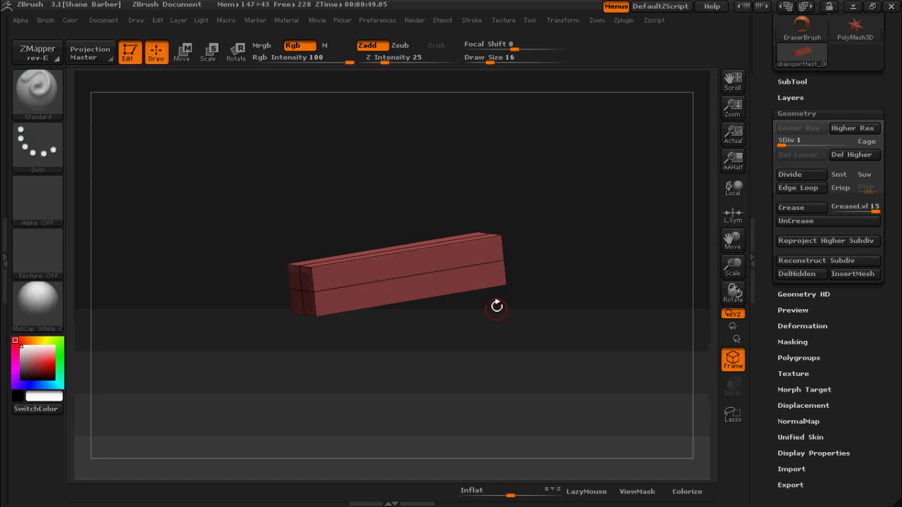
drag(569, 284, 512, 333)
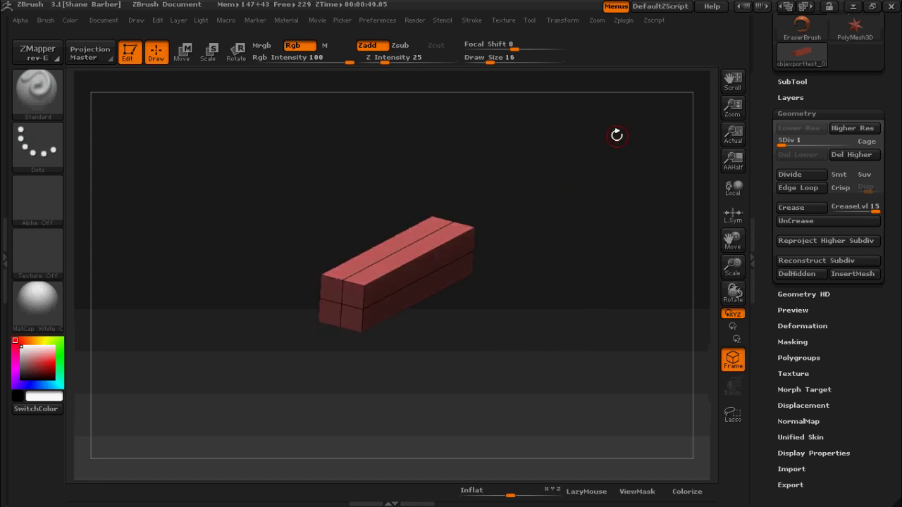
Open the tool's export options for the bar at SDiv 1.
scroll(757, 141, down, 4)
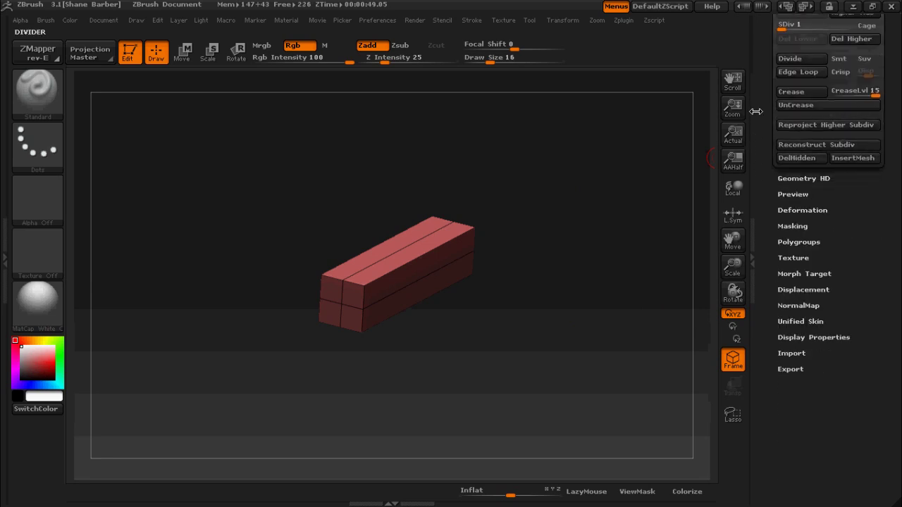
scroll(768, 247, down, 1)
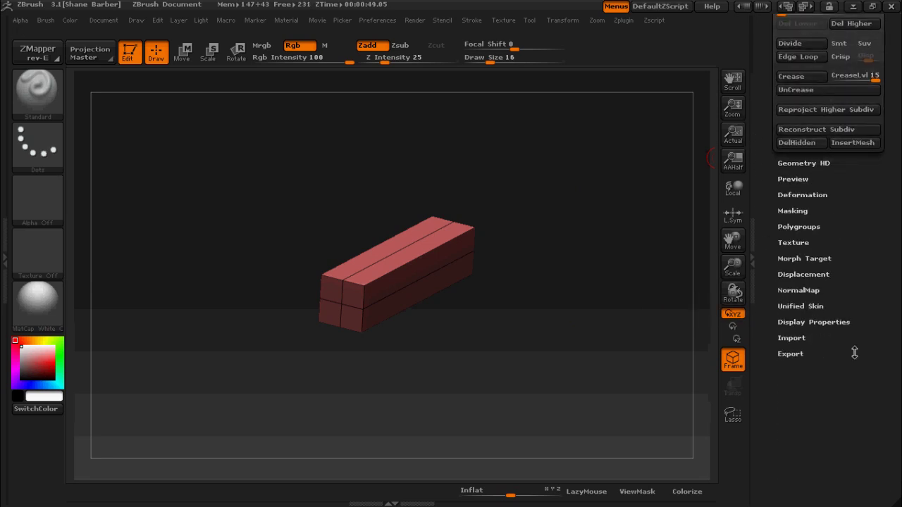
click(793, 354)
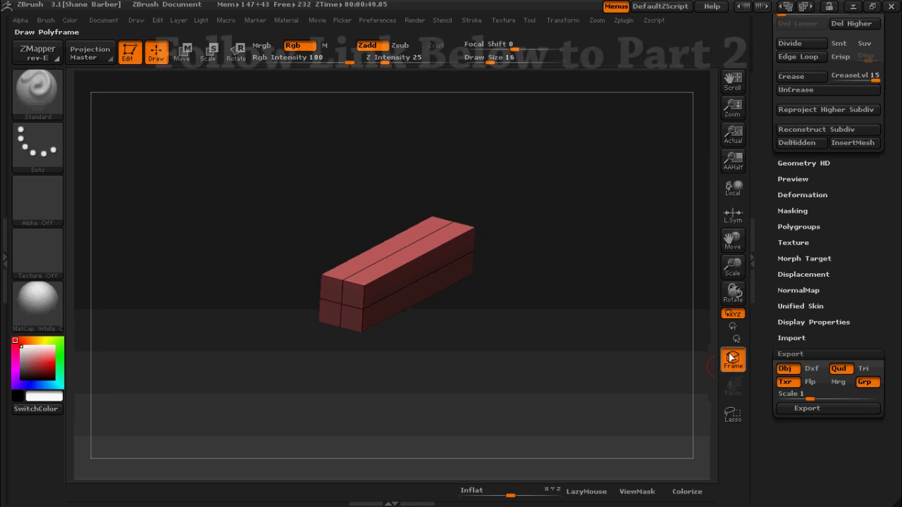